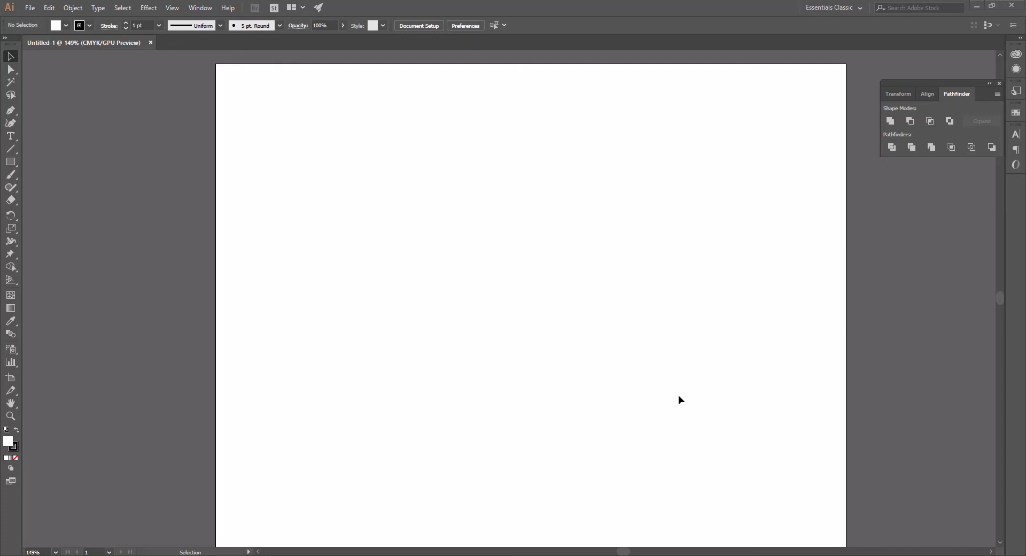
# Step: Open the Media Test 1 DWG file from the Desktop through File > Open
pyautogui.click(30, 8)
pyautogui.click(396, 170)
pyautogui.click(30, 8)
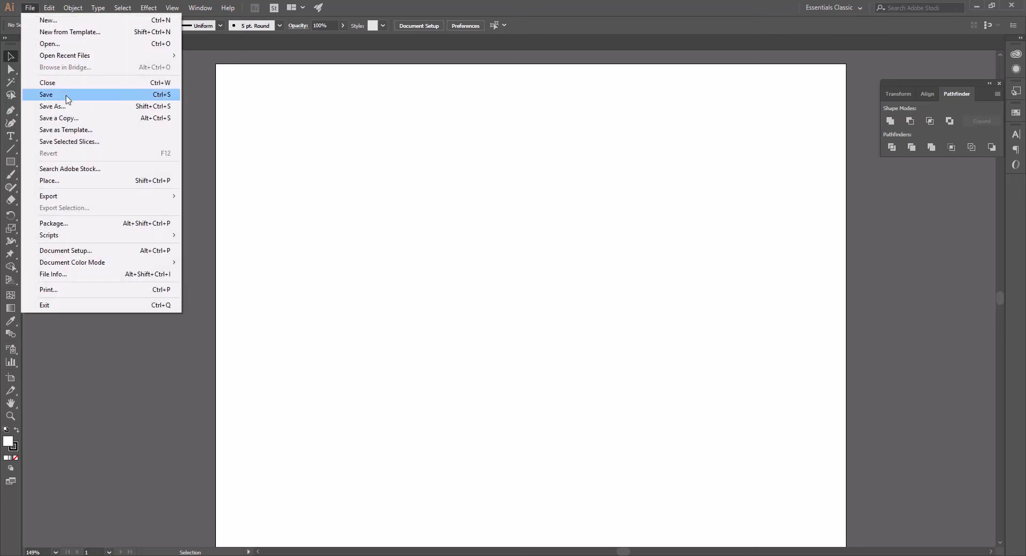
pyautogui.click(71, 41)
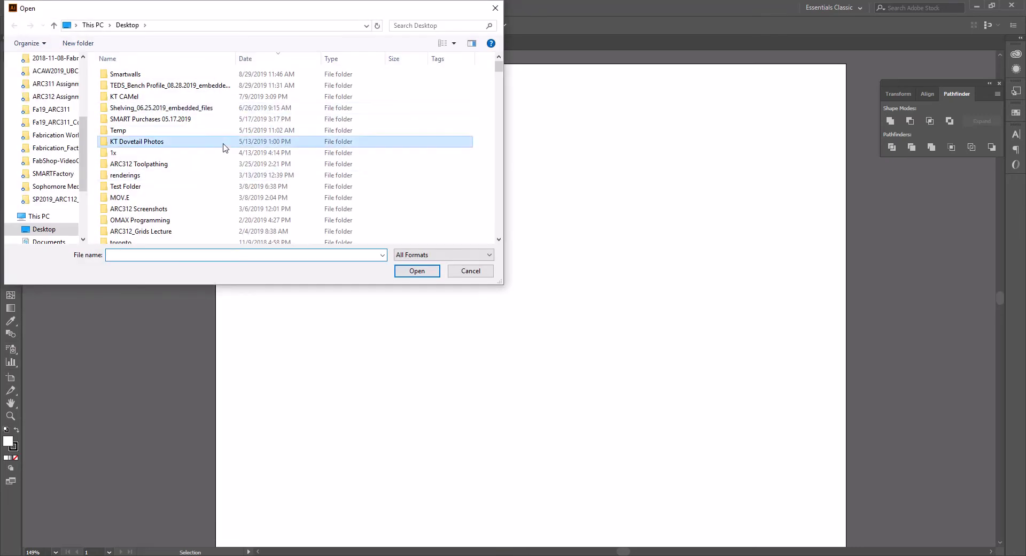
pyautogui.scroll(-4, 192, 152)
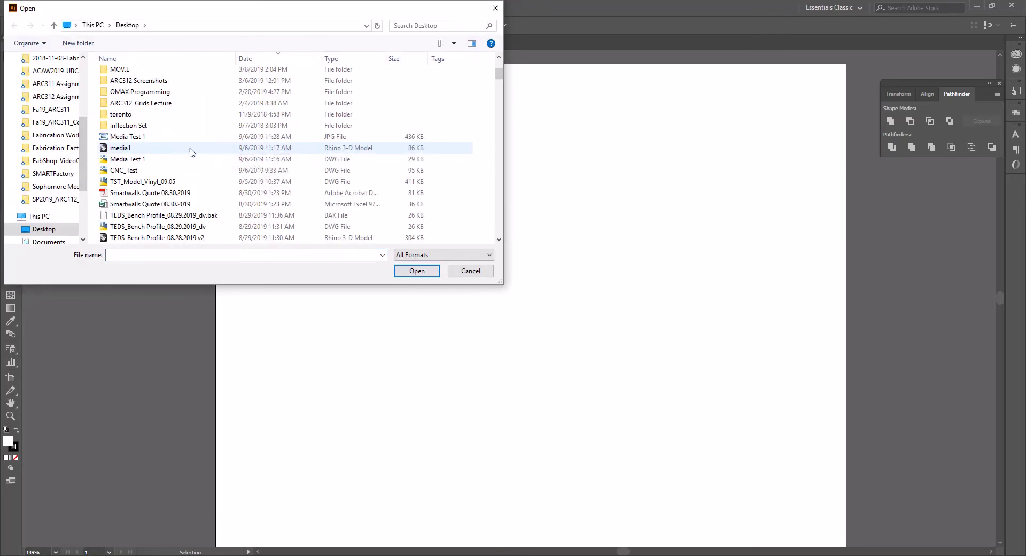
pyautogui.click(133, 160)
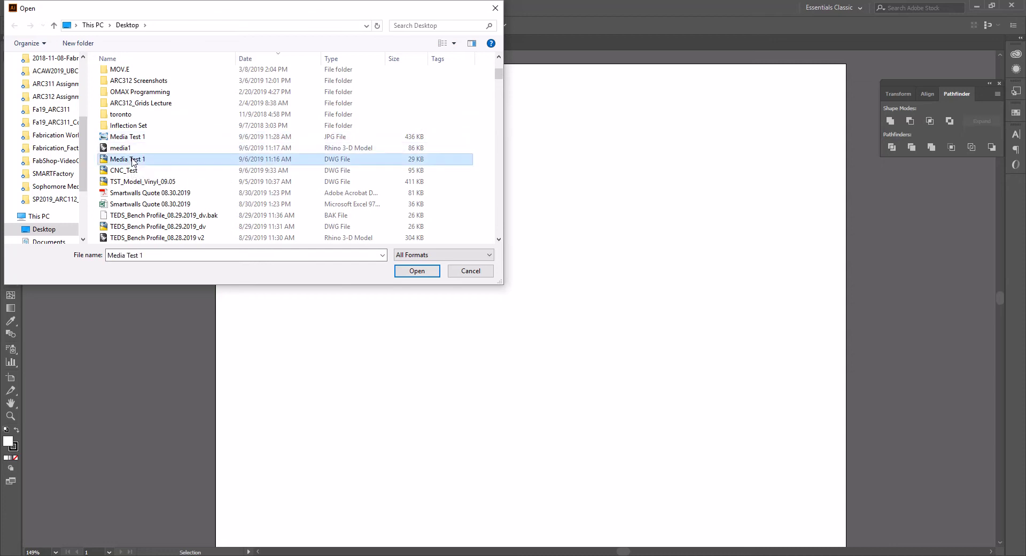
pyautogui.click(417, 271)
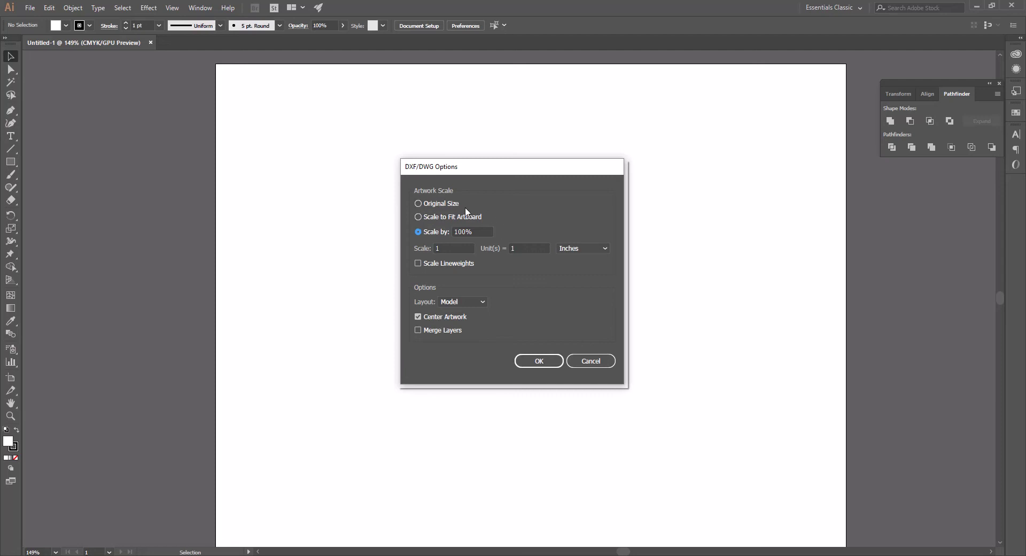
# Step: Review the DWG import Scale and Unit(s) fields, leaving 1 unit = 1 inch at 100%
pyautogui.click(453, 249)
pyautogui.press('Tab')
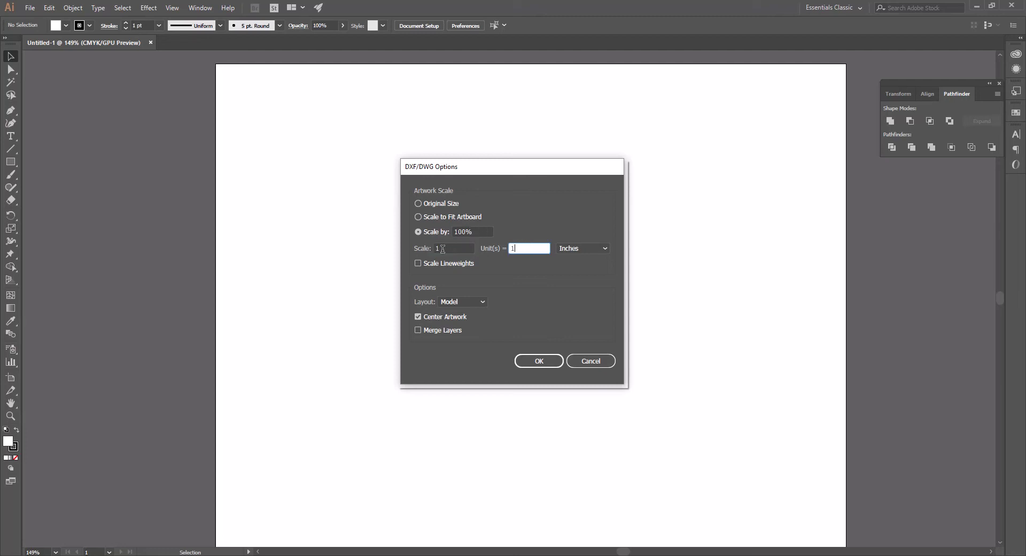
pyautogui.click(442, 248)
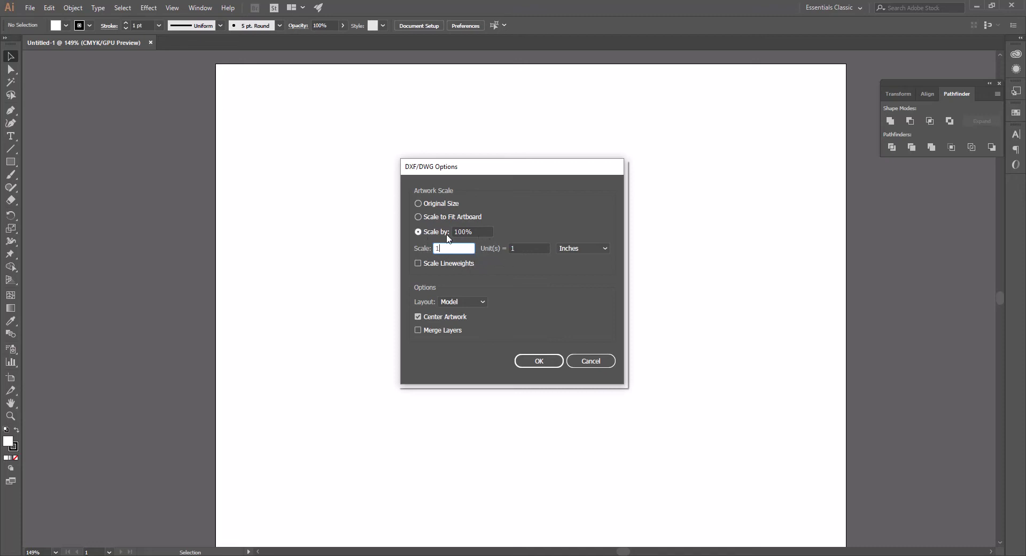
pyautogui.click(518, 247)
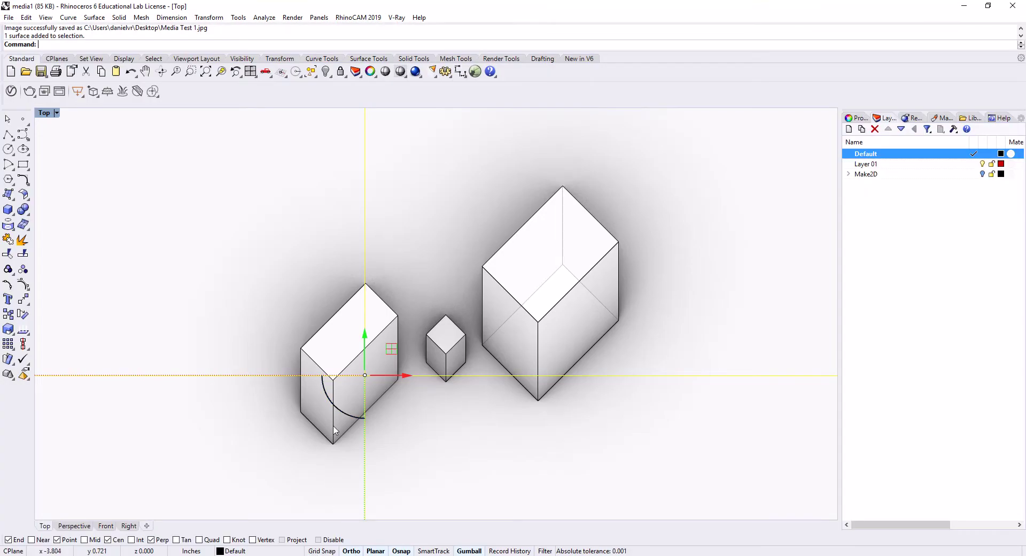
# Step: Deselect the three-box geometry in the Rhino viewport by clicking empty space
pyautogui.click(537, 451)
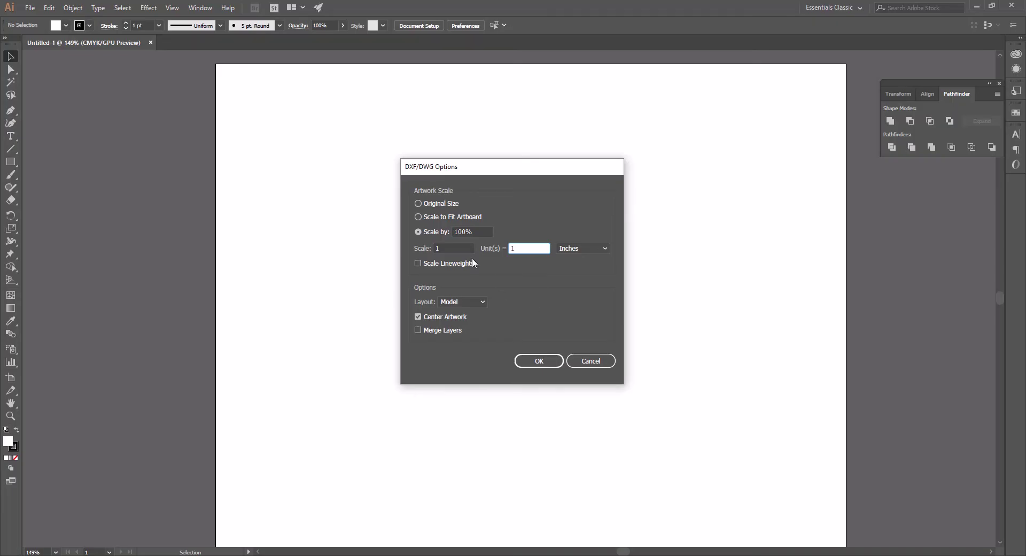
# Step: Accept the 1 unit = 1 inch import settings and select the imported cube group
pyautogui.click(468, 247)
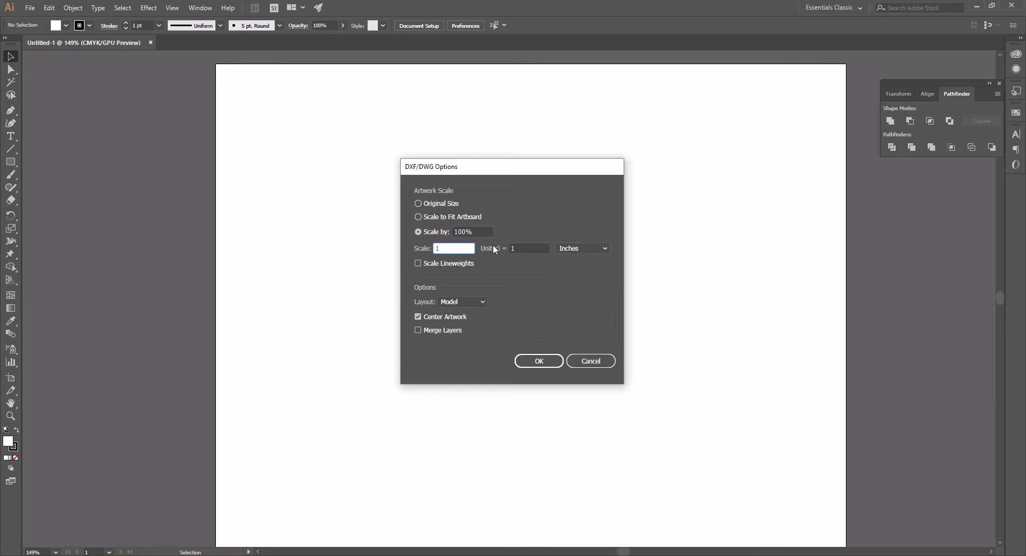
pyautogui.click(543, 360)
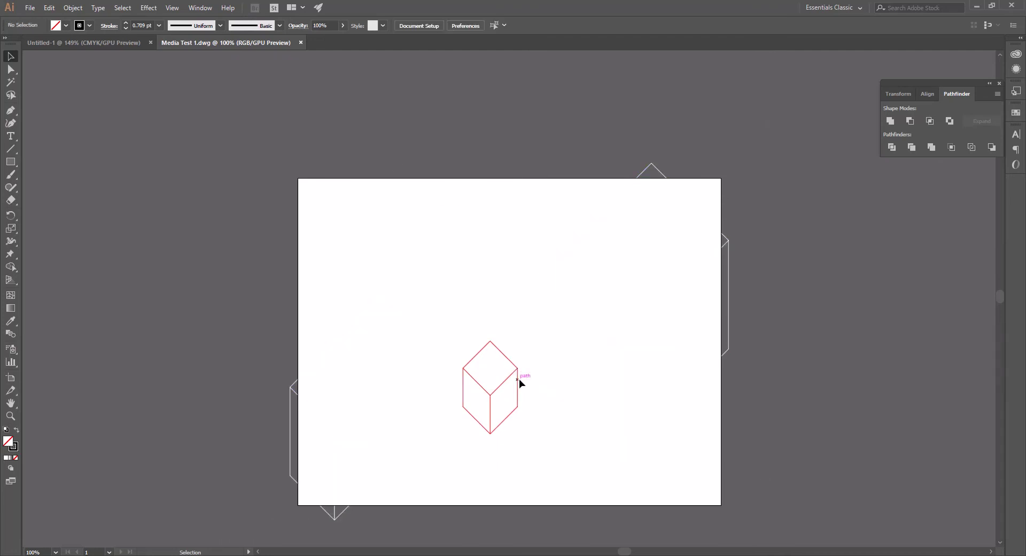
pyautogui.click(519, 379)
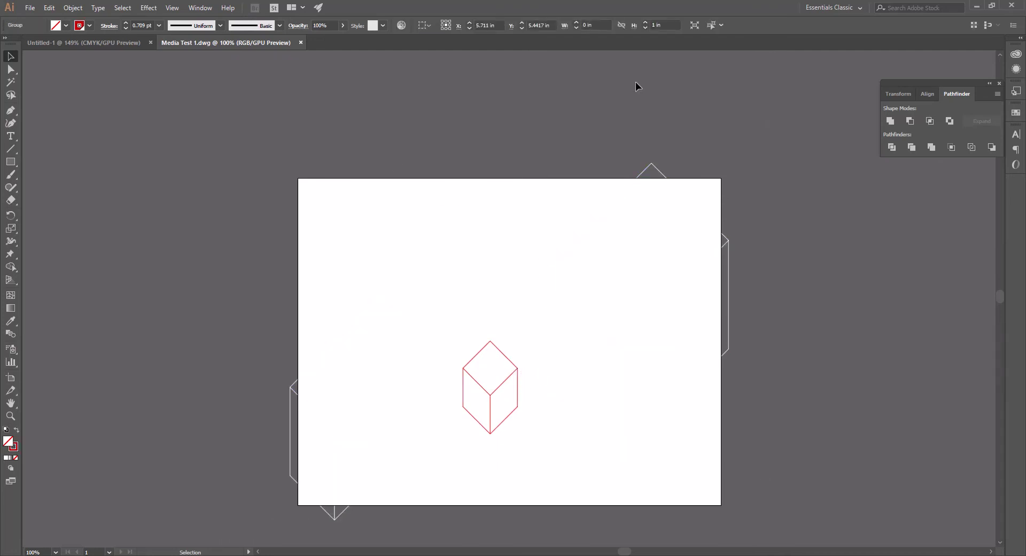
# Step: Zoom in to inspect the cube drawing, then deselect it
pyautogui.press('z')
pyautogui.scroll(2, 523, 409)
pyautogui.click(544, 168)
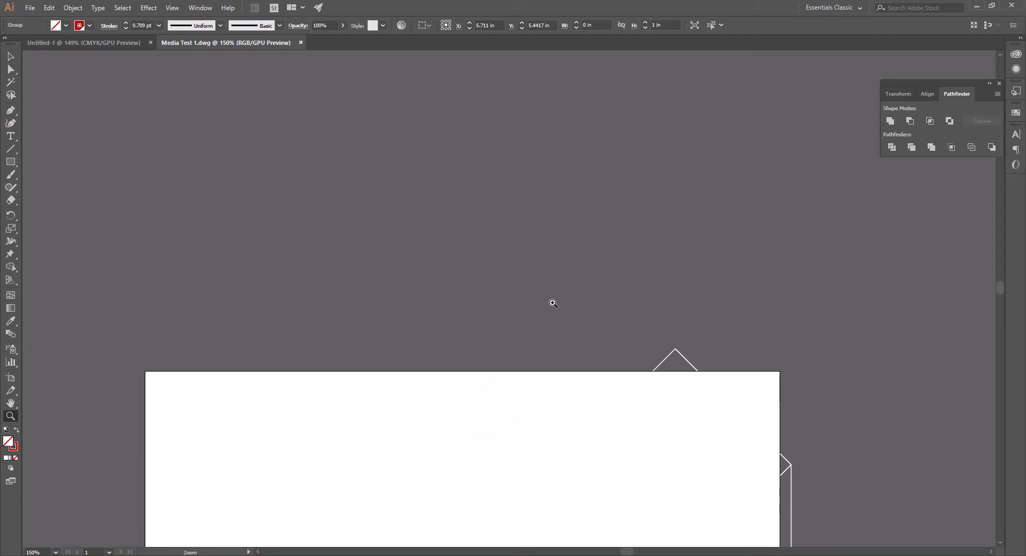
pyautogui.scroll(-4, 541, 349)
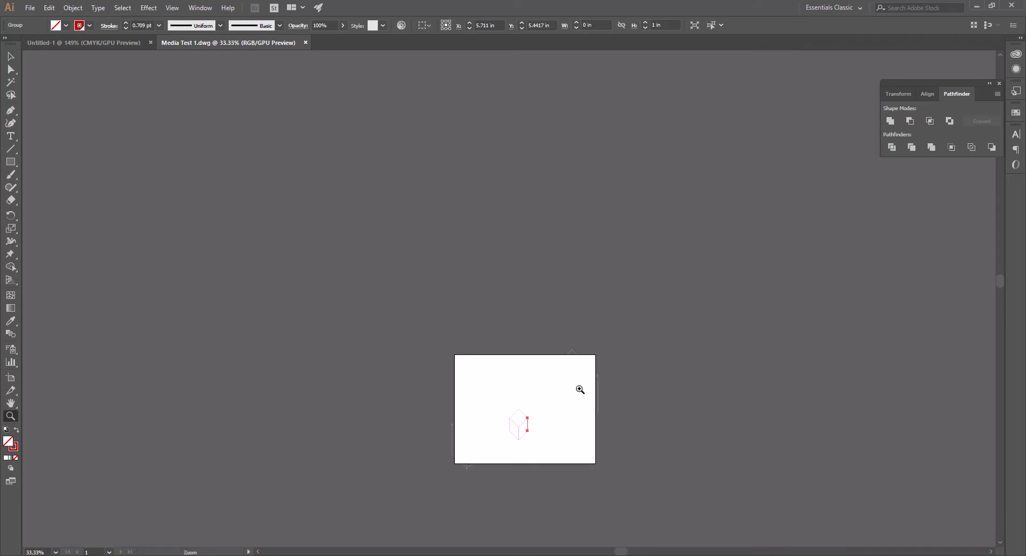
pyautogui.press('v')
pyautogui.scroll(-2, 492, 319)
pyautogui.scroll(4, 536, 384)
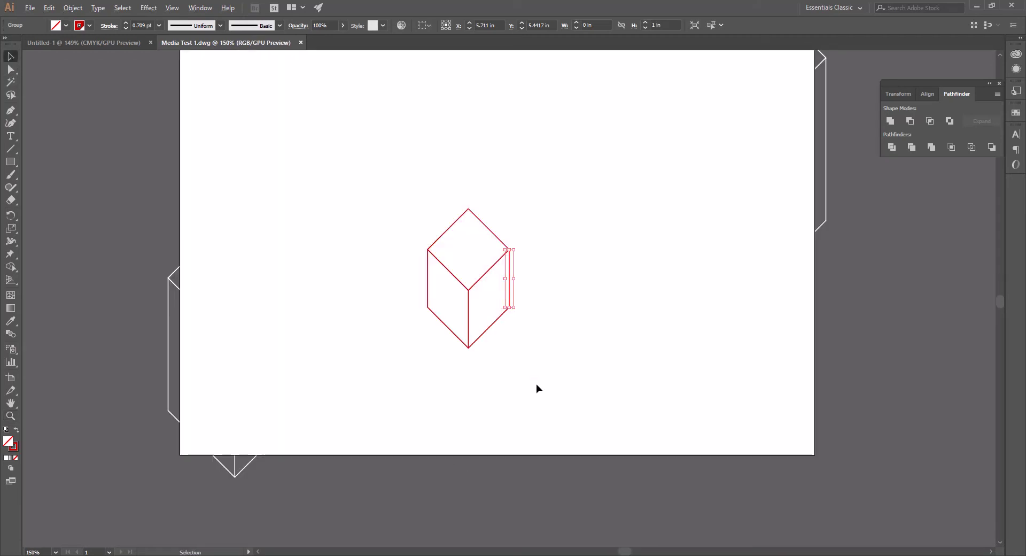
pyautogui.scroll(3, 509, 270)
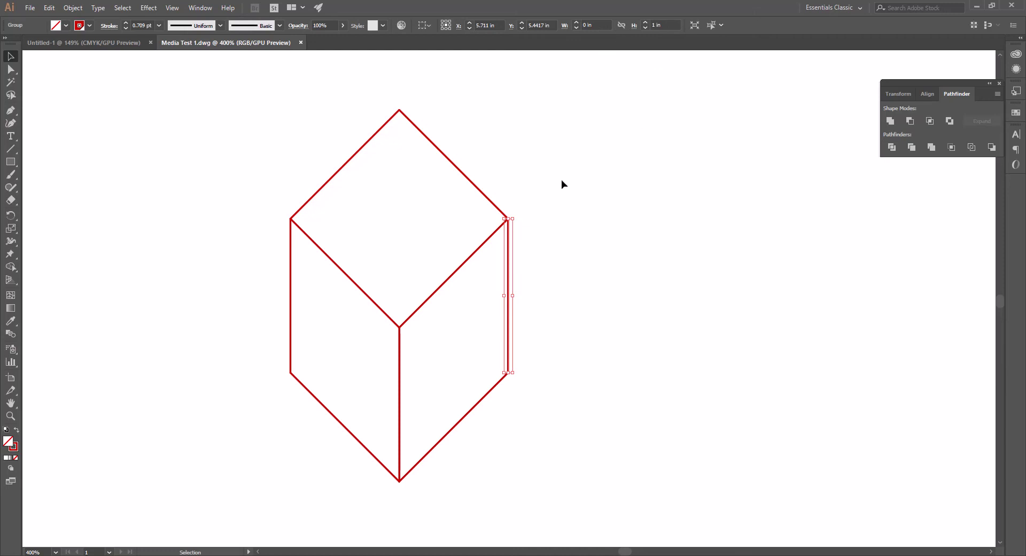
pyautogui.click(495, 283)
pyautogui.scroll(-6, 495, 283)
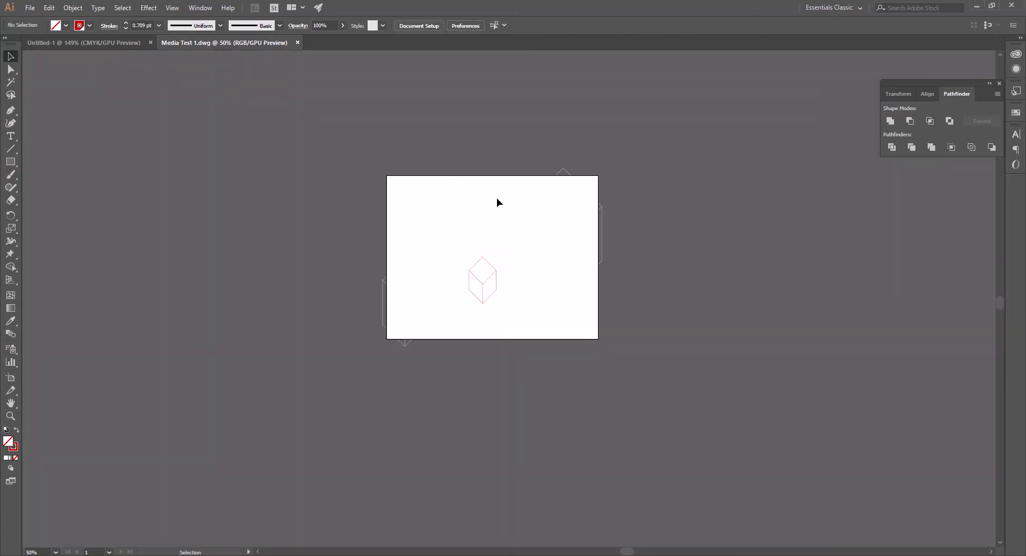
pyautogui.scroll(1, 478, 240)
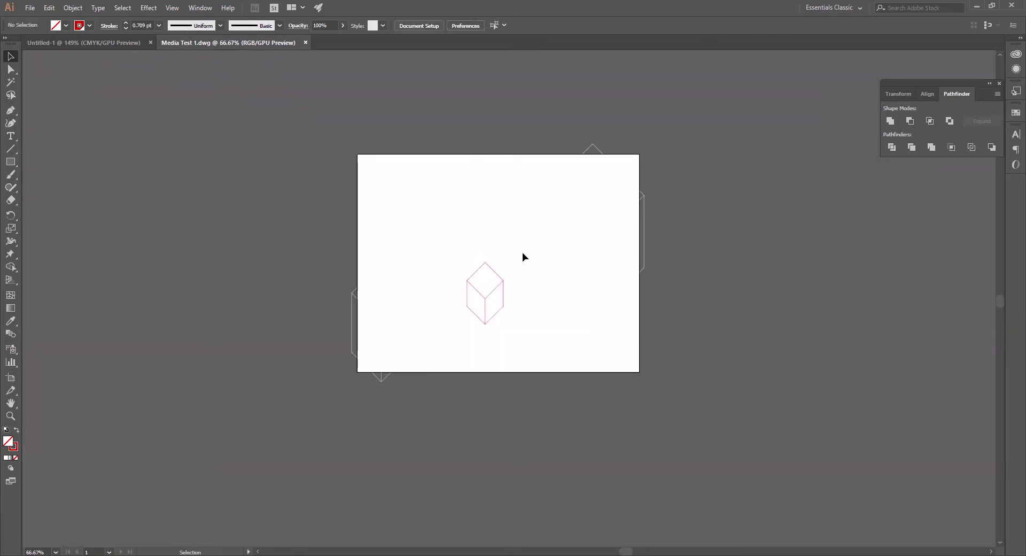
# Step: Close both Media Test 1.dwg windows, including an accidentally opened second one
pyautogui.click(28, 9)
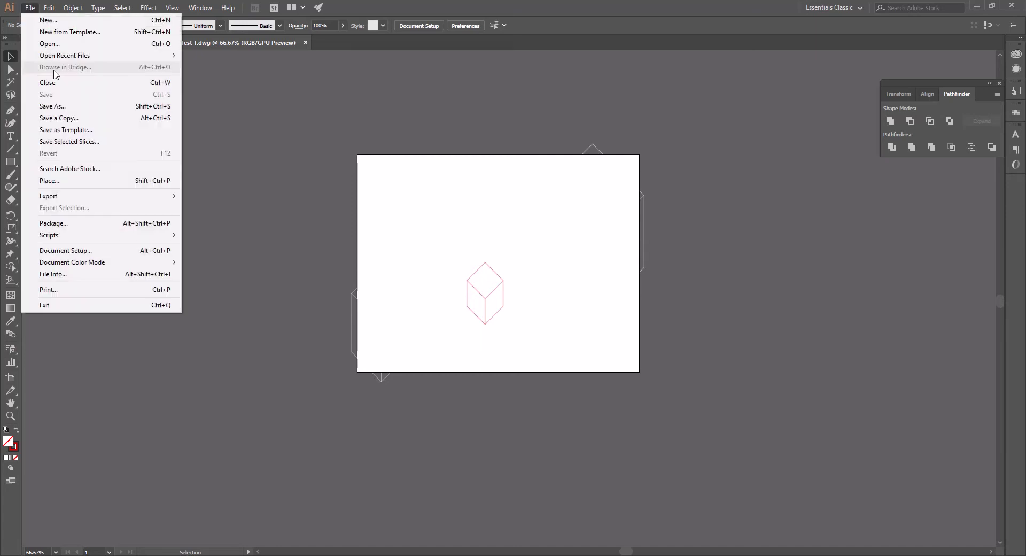
pyautogui.click(61, 47)
pyautogui.scroll(-3, 190, 154)
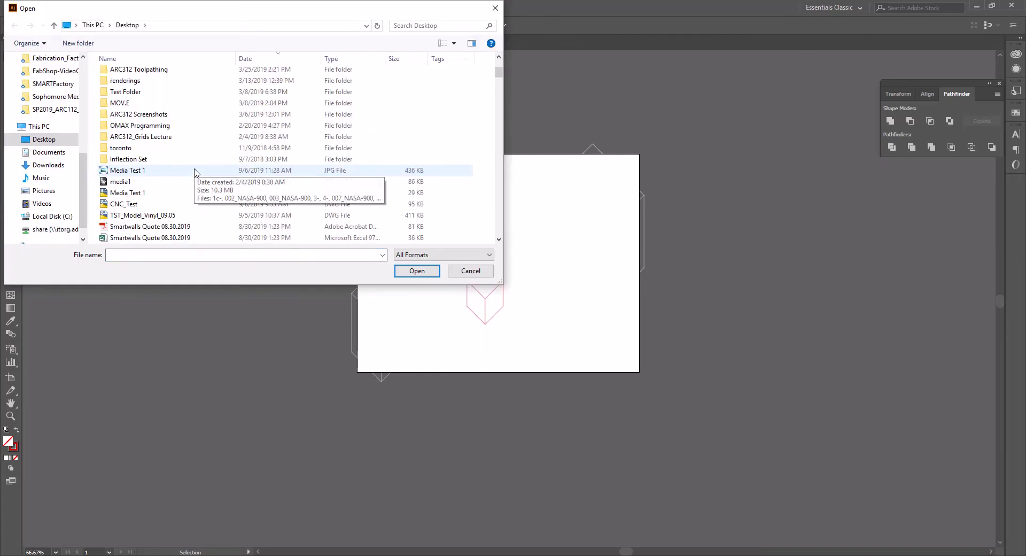
pyautogui.click(132, 195)
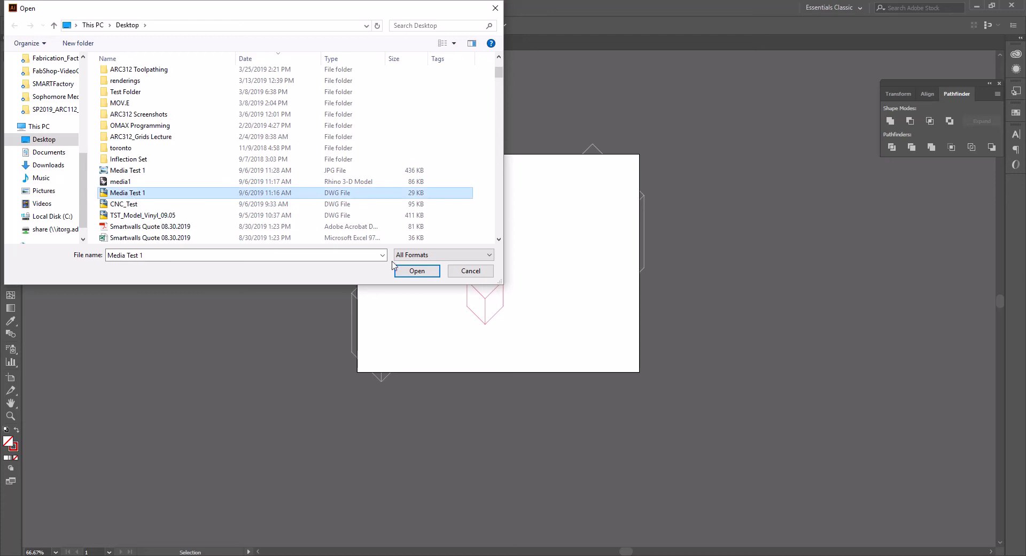
pyautogui.click(407, 271)
pyautogui.click(567, 297)
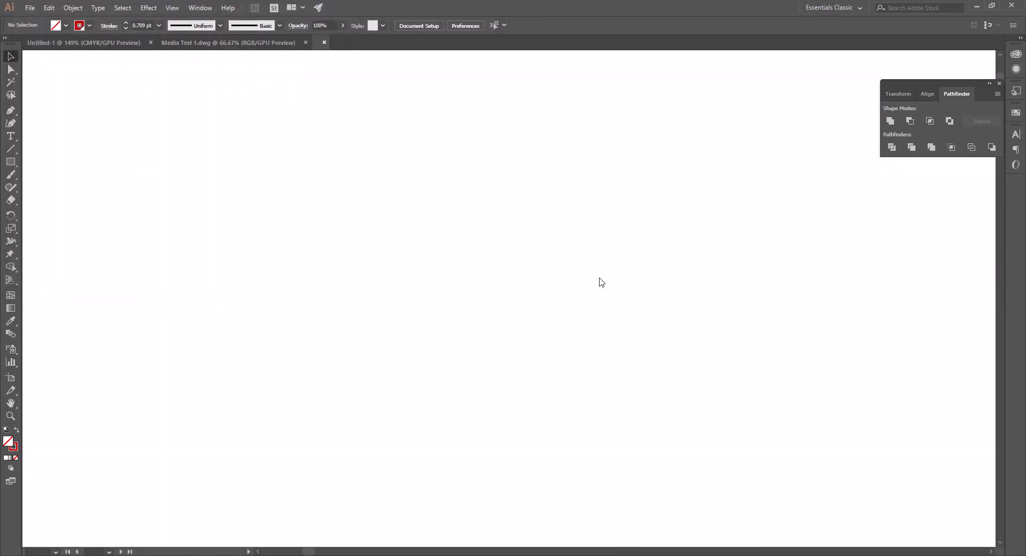
pyautogui.click(465, 42)
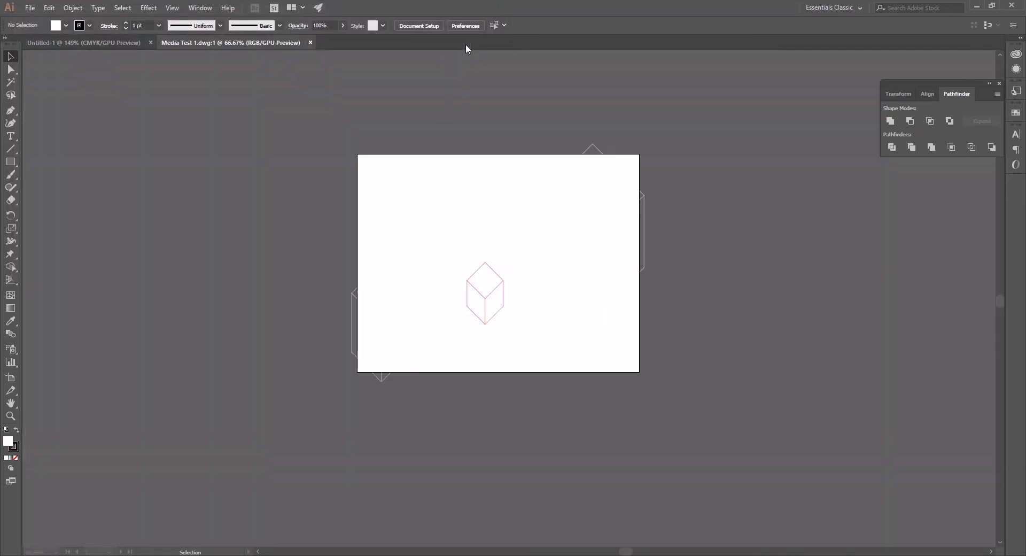
pyautogui.click(310, 42)
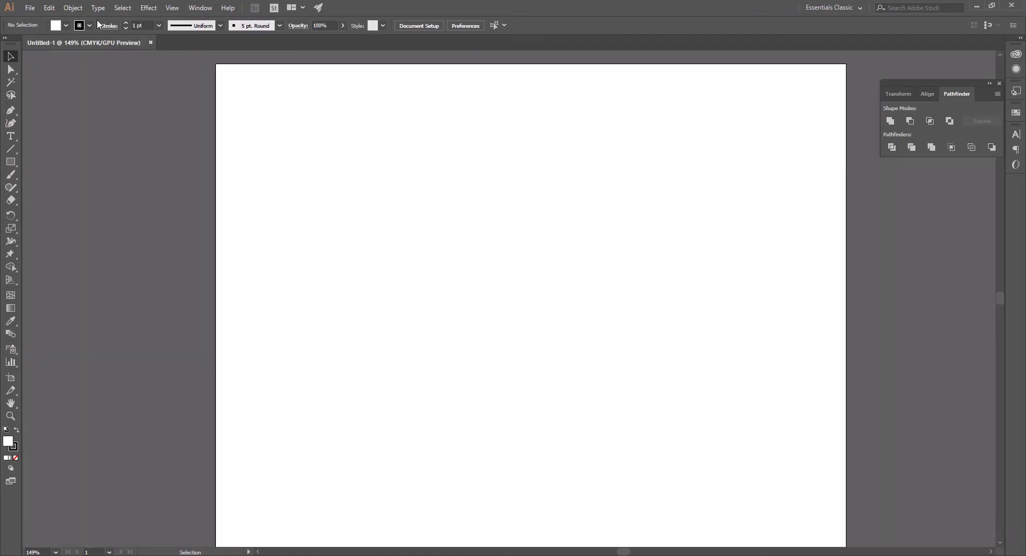
# Step: Select Media Test 1 DWG on the Desktop to import it again
pyautogui.click(30, 7)
pyautogui.click(48, 43)
pyautogui.scroll(-3, 288, 214)
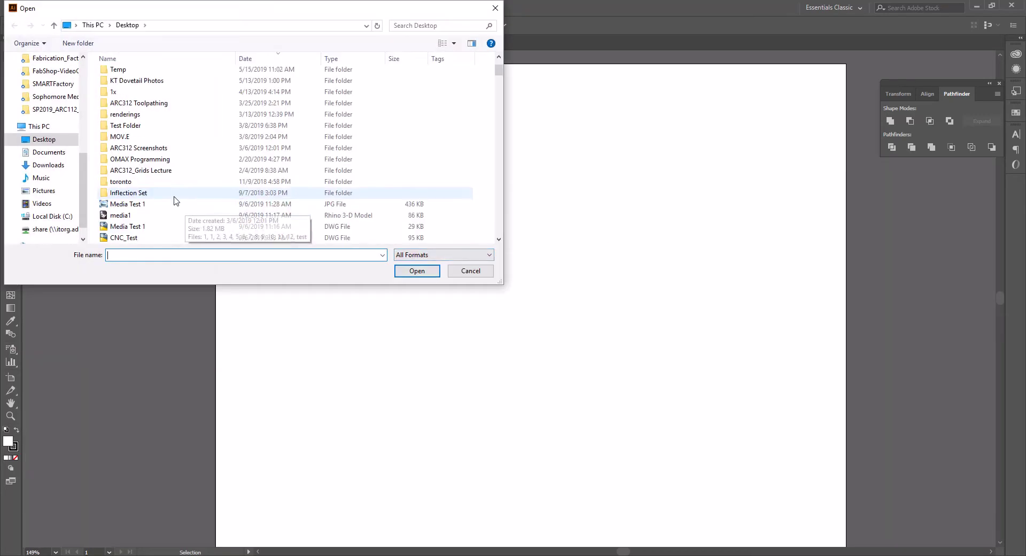
pyautogui.click(257, 192)
# Step: Reimport Media Test 1 DWG, trying 12 units, then settling on 1 unit = 1 inch
pyautogui.click(417, 271)
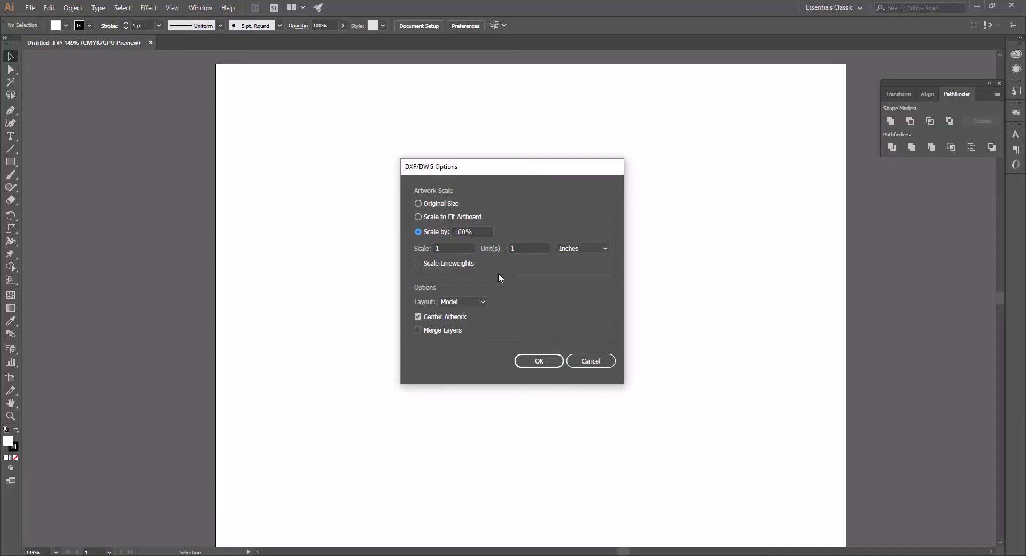
pyautogui.click(468, 245)
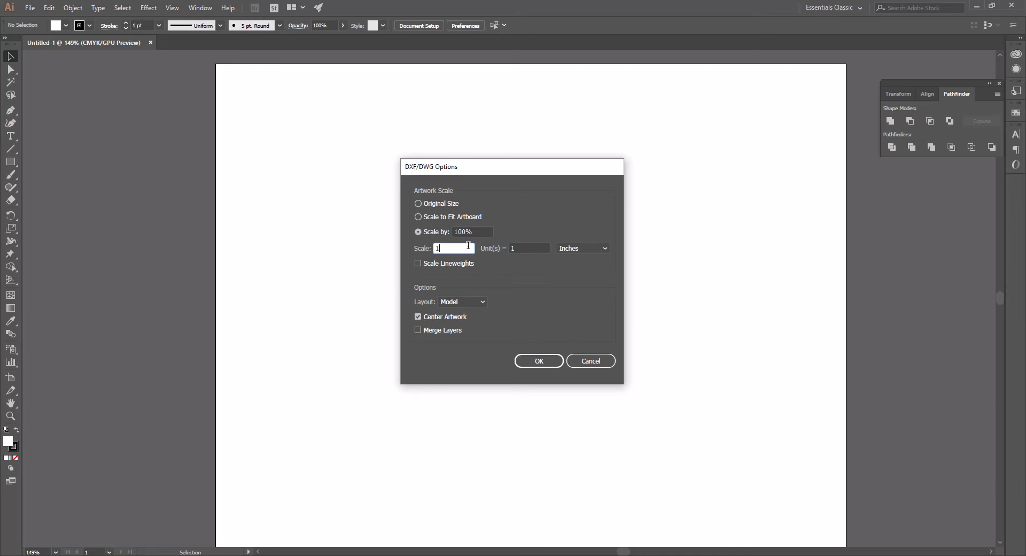
pyautogui.click(543, 252)
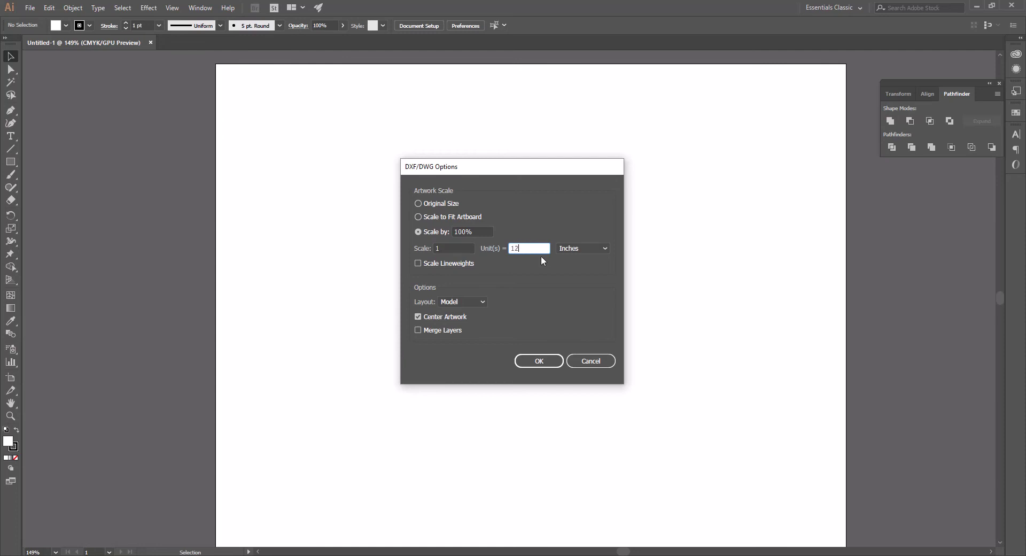
pyautogui.write('2')
pyautogui.moveTo(531, 249); pyautogui.dragTo(510, 249)
pyautogui.write('1')
pyautogui.click(538, 360)
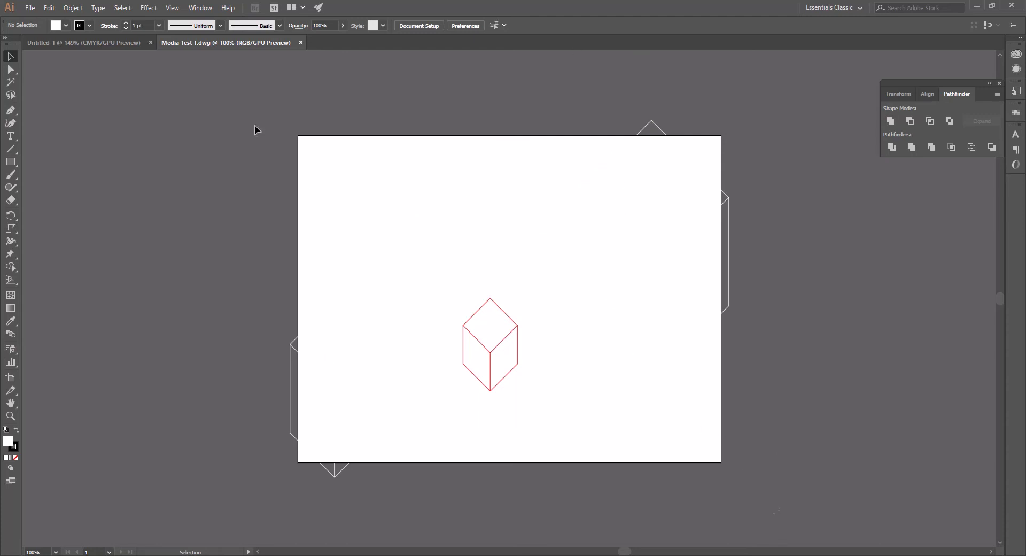
# Step: Select all lines and set their stroke weight to 1 pt
pyautogui.scroll(3, 257, 128)
pyautogui.hotkey('ctrl', 'a')
pyautogui.scroll(-2, 385, 286)
pyautogui.scroll(-1, 395, 290)
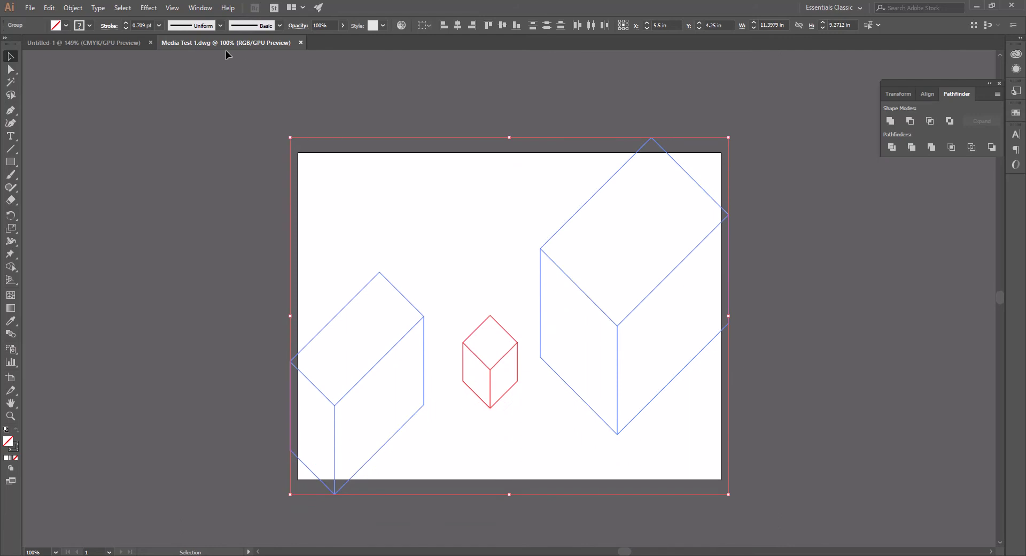
pyautogui.click(142, 25)
pyautogui.write('1')
pyautogui.press('Return')
# Step: Make the cube lines' stroke black in the Color panel
pyautogui.press('F6')
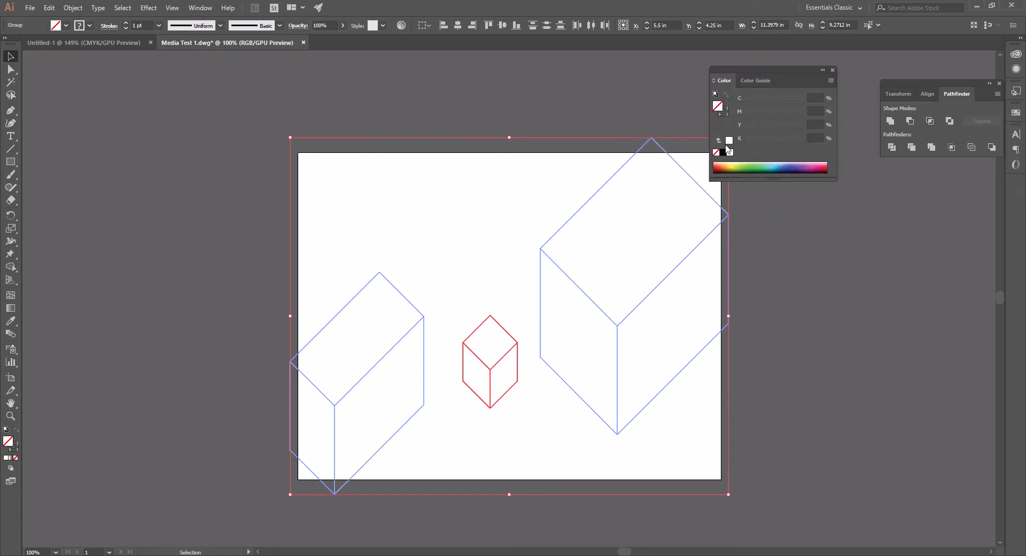
pyautogui.click(723, 152)
pyautogui.click(645, 119)
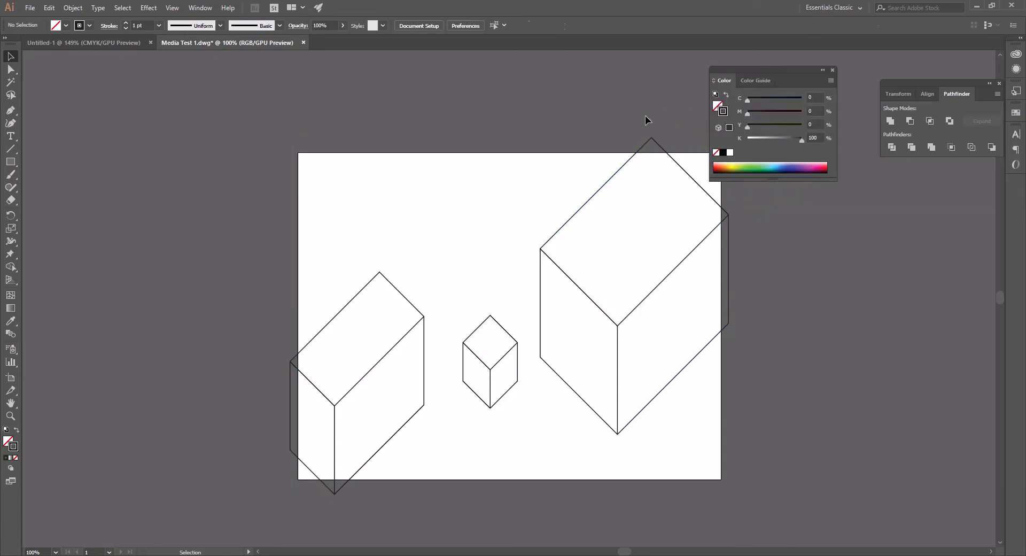
# Step: Select the big, small and left cubes and thin their strokes to 0.5 pt
pyautogui.click(634, 351)
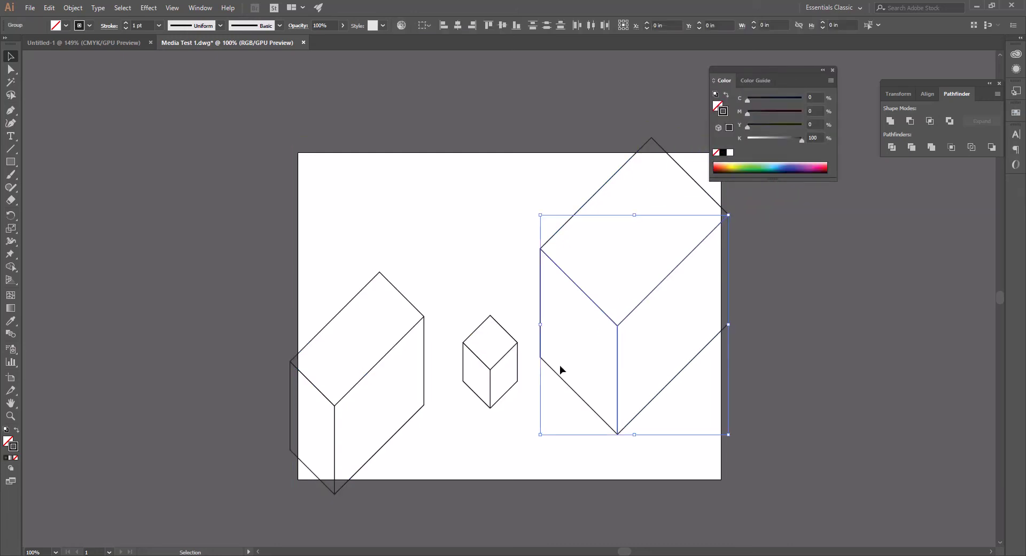
pyautogui.keyDown('shift'); pyautogui.click(502, 377); pyautogui.keyUp('shift')
pyautogui.keyDown('shift'); pyautogui.click(358, 417); pyautogui.keyUp('shift')
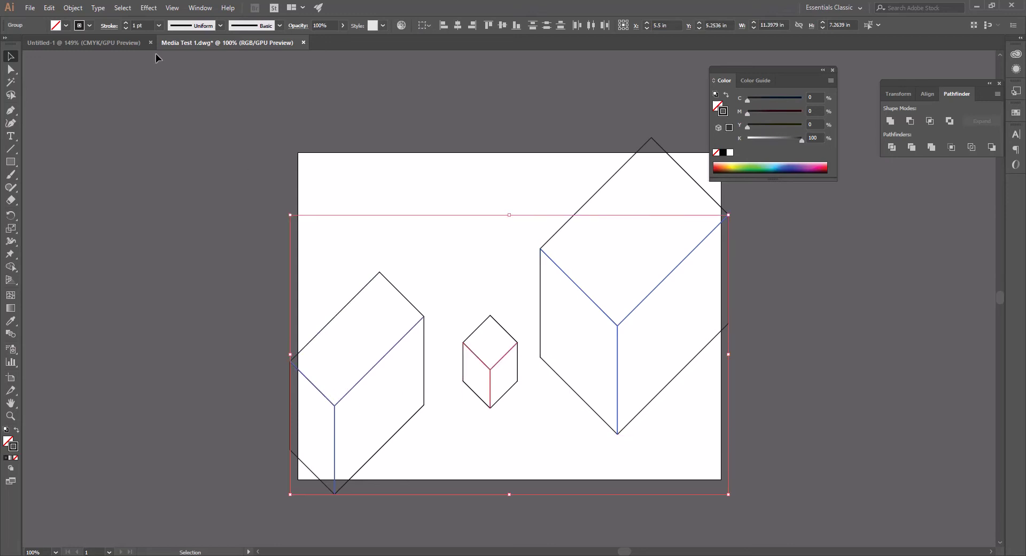
pyautogui.click(101, 26)
pyautogui.write('0.5')
pyautogui.press('Return')
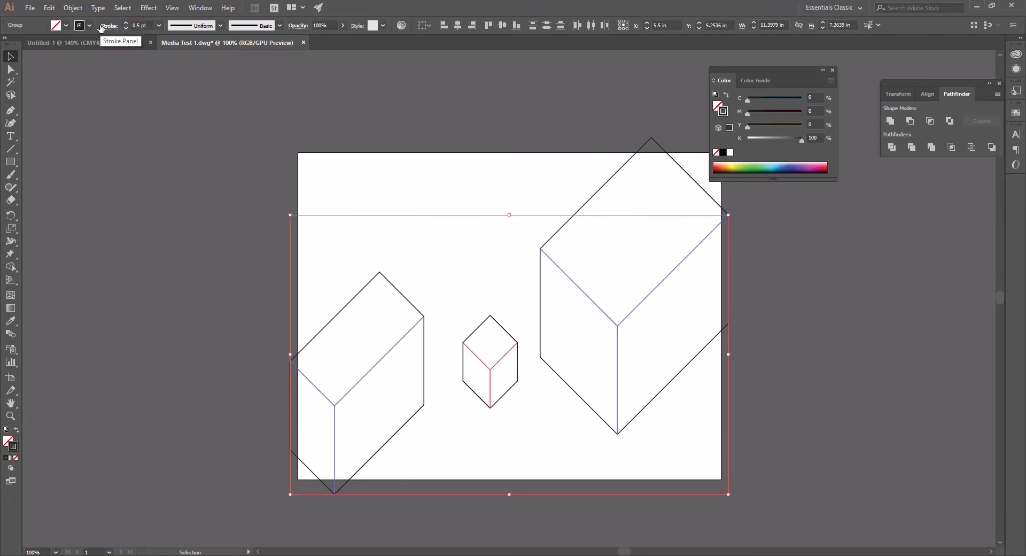
pyautogui.click(388, 107)
pyautogui.scroll(-2, 515, 173)
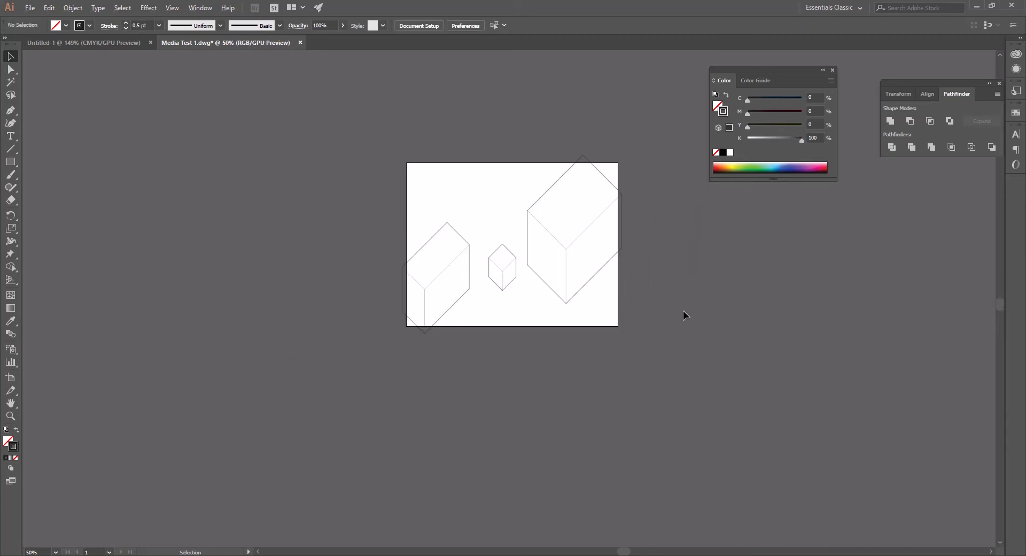
pyautogui.hotkey('ctrl', 'a')
pyautogui.hotkey('ctrl', 'shift', 'a')
pyautogui.scroll(2, 529, 187)
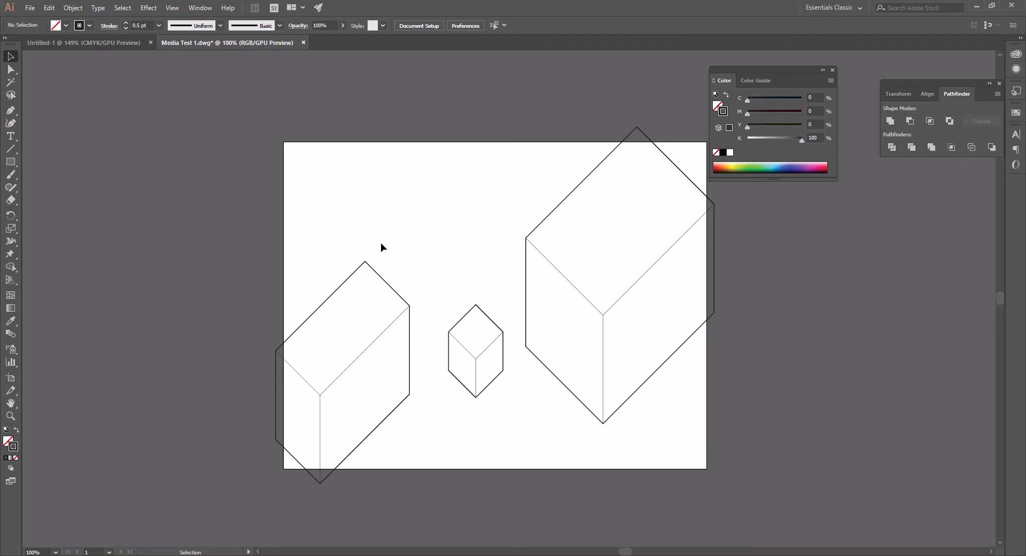
pyautogui.scroll(-2, 380, 246)
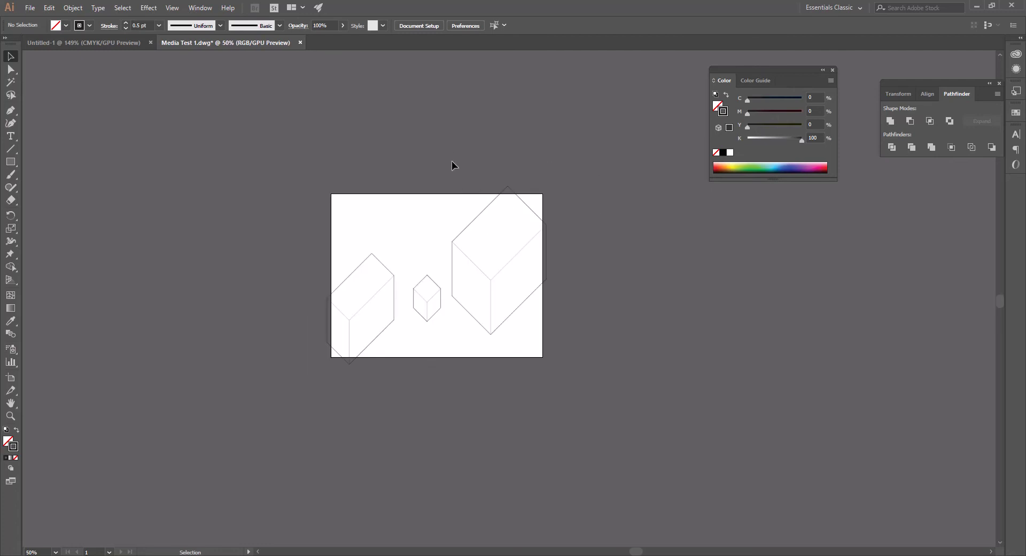
pyautogui.click(11, 379)
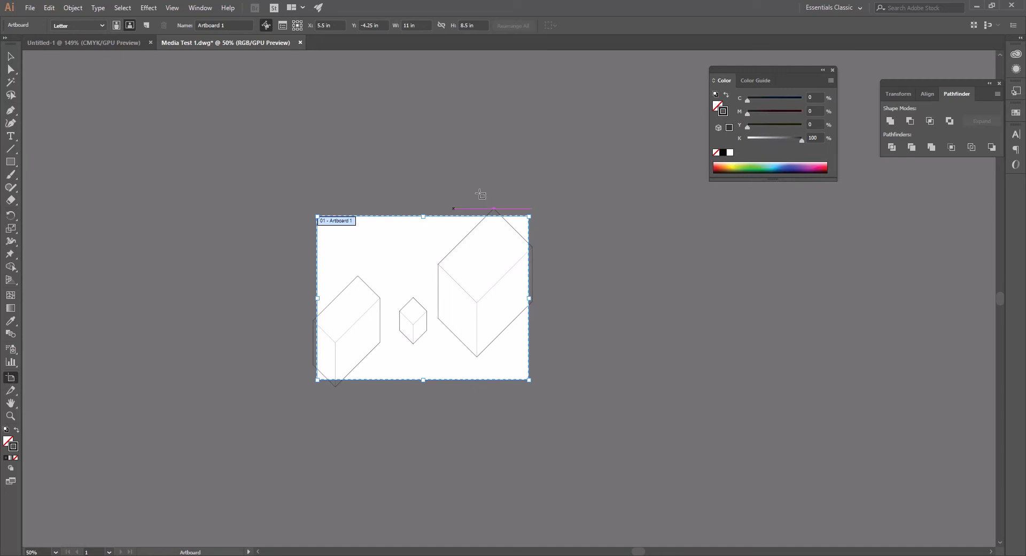
# Step: Set the artboard width to 17 in and height to 11 in
pyautogui.click(416, 25)
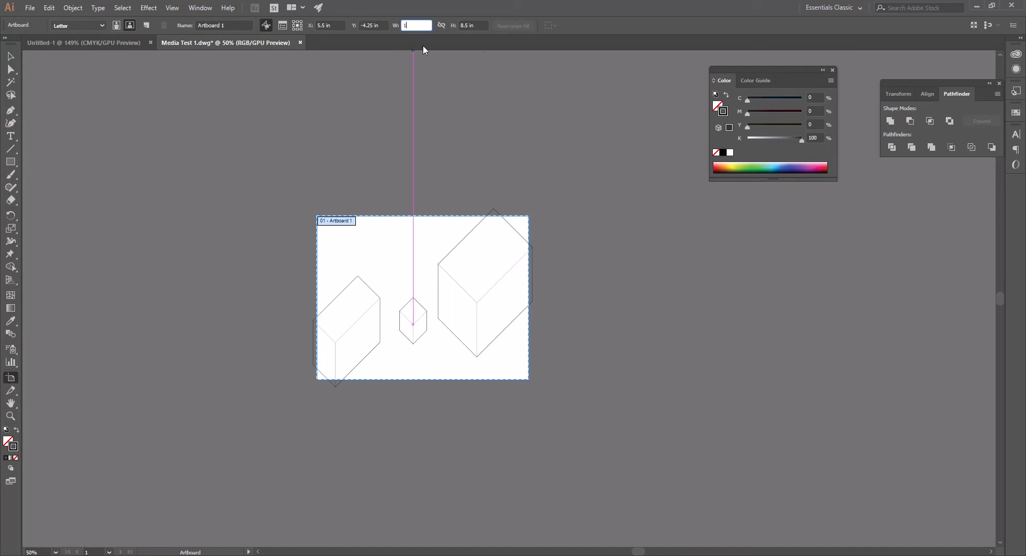
pyautogui.write('17')
pyautogui.click(474, 26)
pyautogui.write('11')
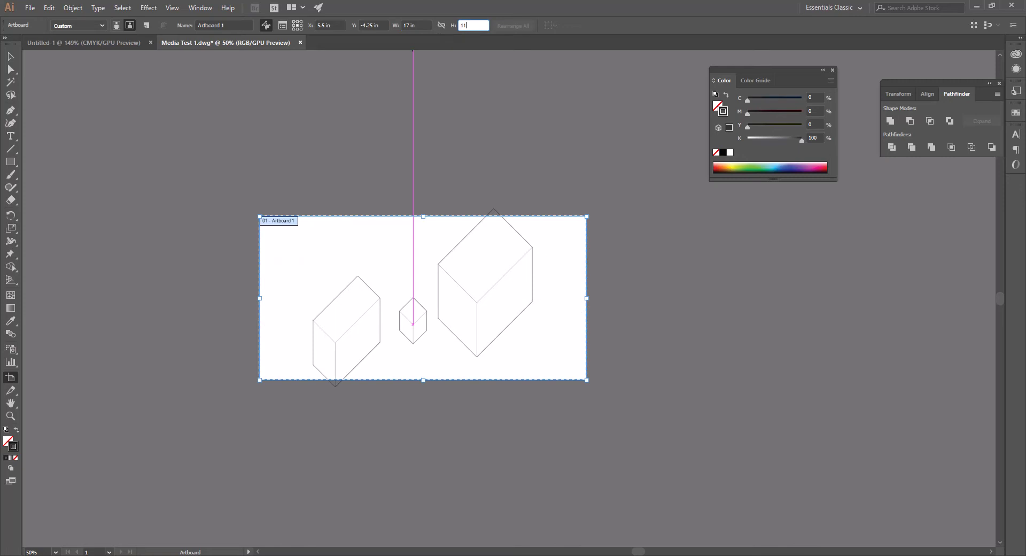
pyautogui.press('Return')
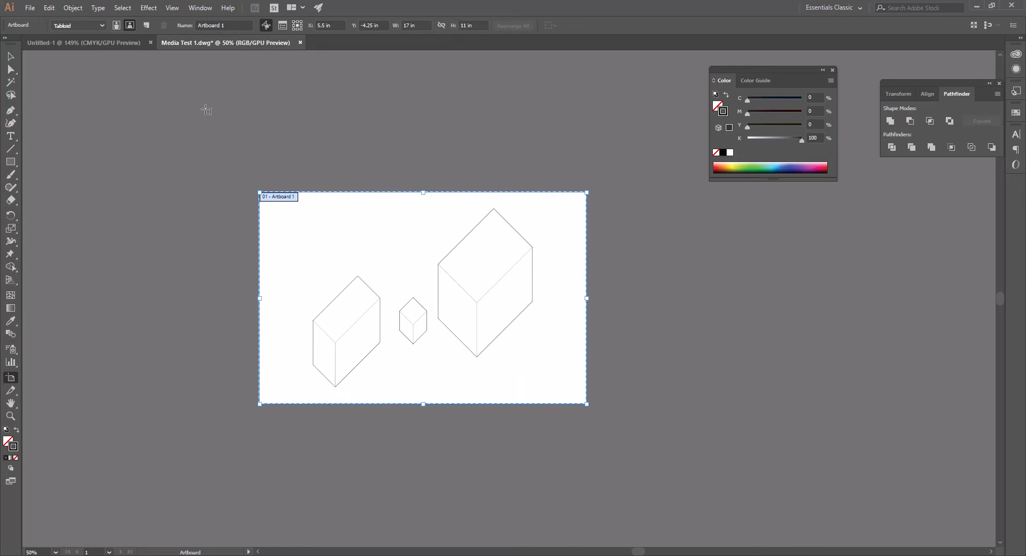
pyautogui.click(11, 57)
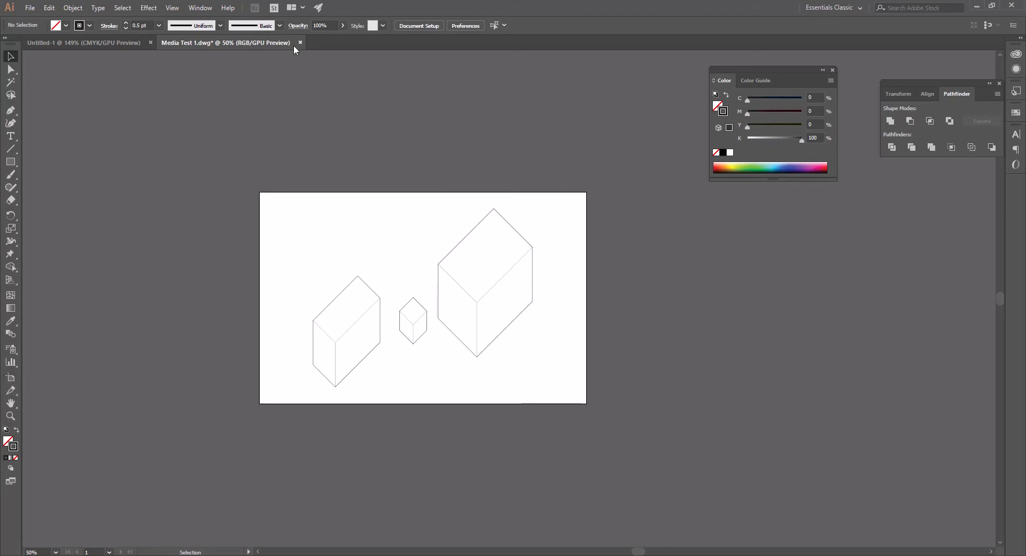
# Step: Open the Artboards panel from the Window menu and move it aside
pyautogui.click(209, 8)
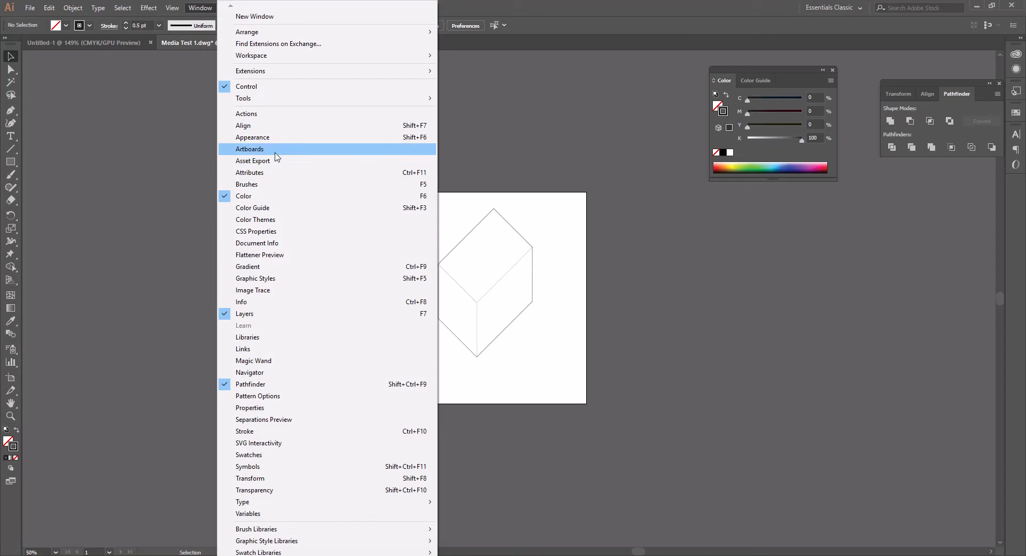
pyautogui.click(451, 199)
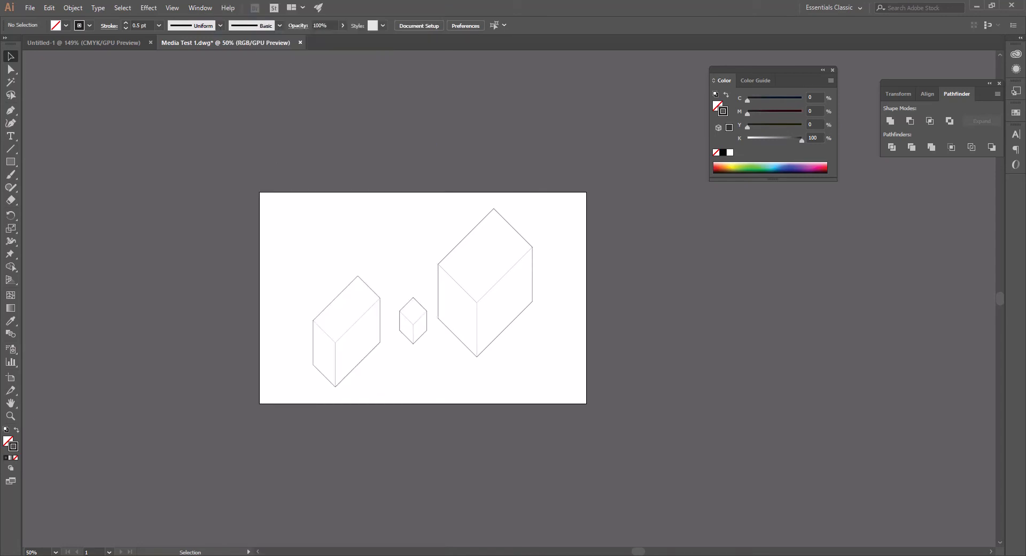
pyautogui.moveTo(815, 265); pyautogui.dragTo(758, 244)
pyautogui.doubleClick(700, 271)
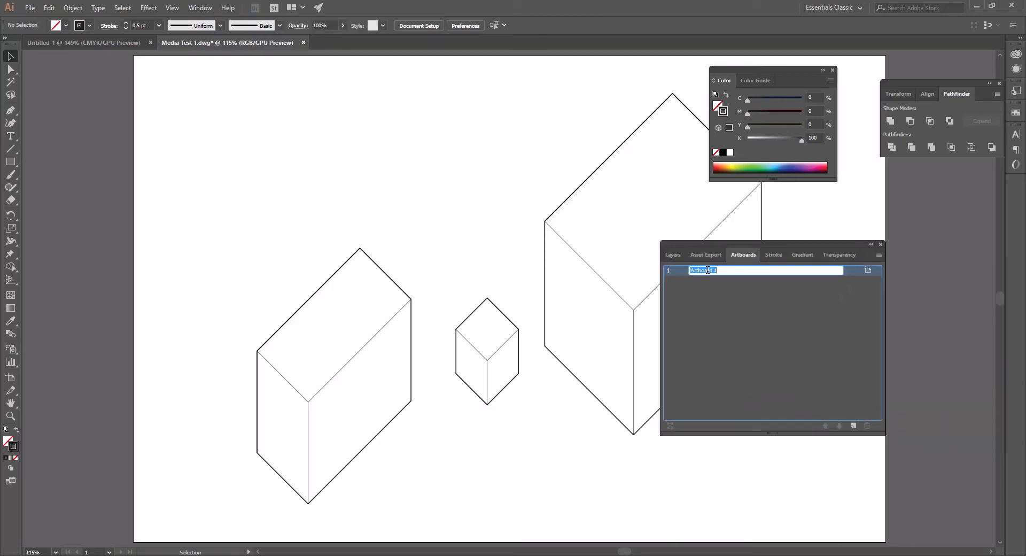
pyautogui.click(733, 275)
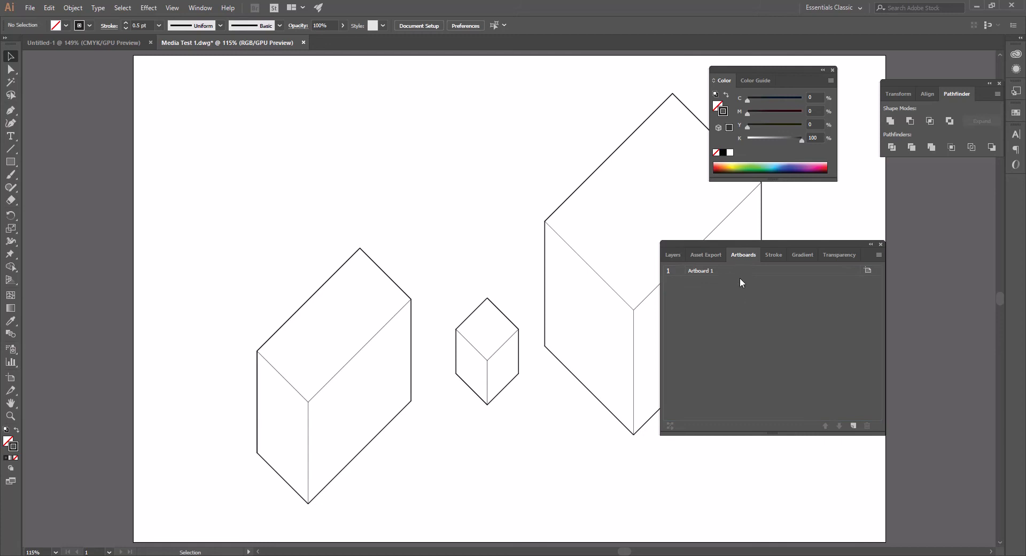
# Step: Add a trial Artboard 2, then delete it so only Artboard 1 remains
pyautogui.click(879, 255)
pyautogui.click(919, 258)
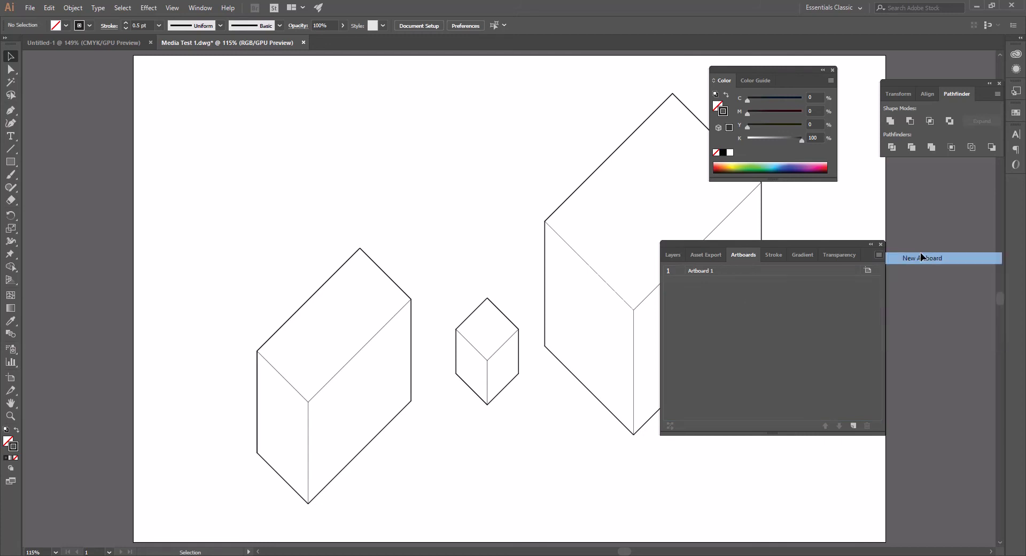
pyautogui.scroll(-3, 335, 260)
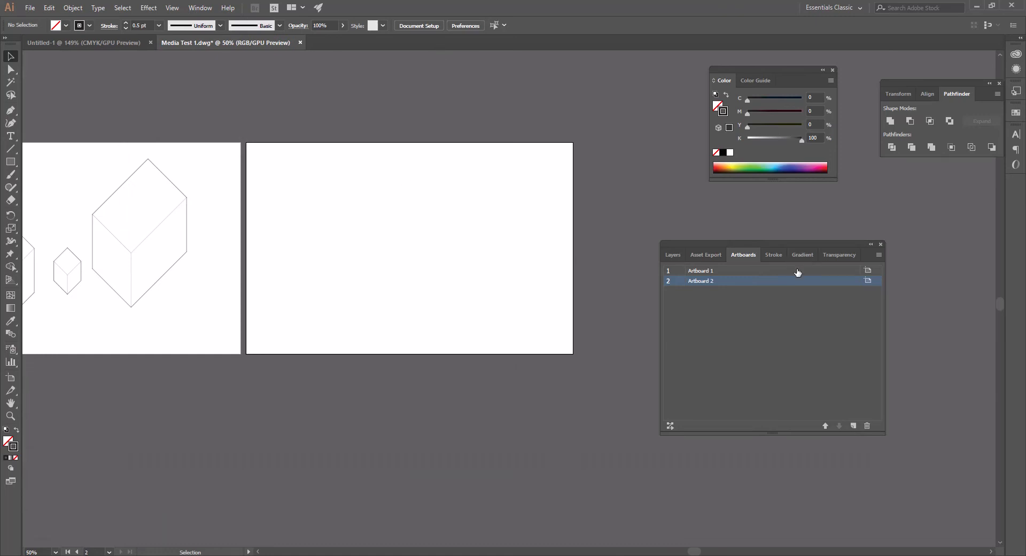
pyautogui.click(868, 425)
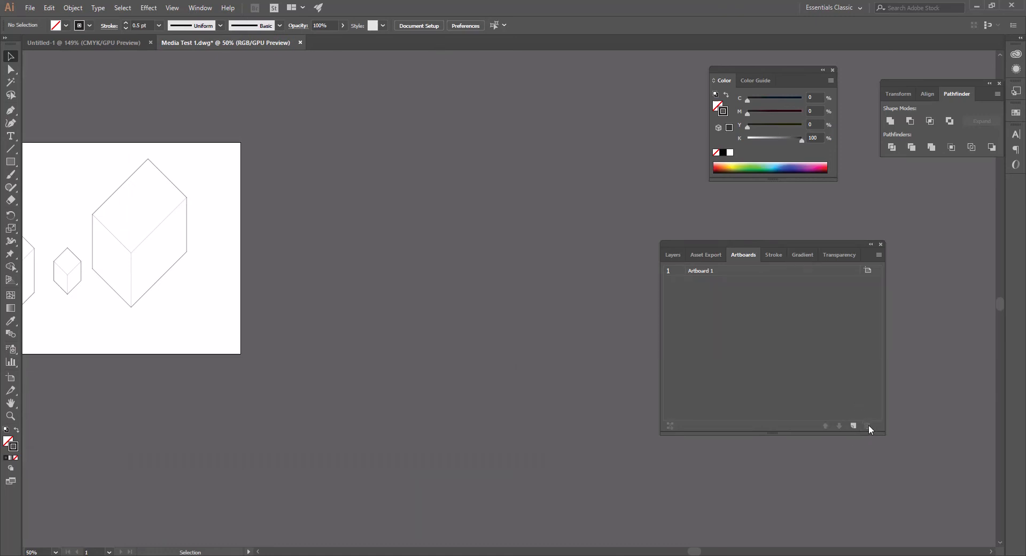
pyautogui.moveTo(342, 206); pyautogui.dragTo(521, 200)
pyautogui.scroll(2, 401, 260)
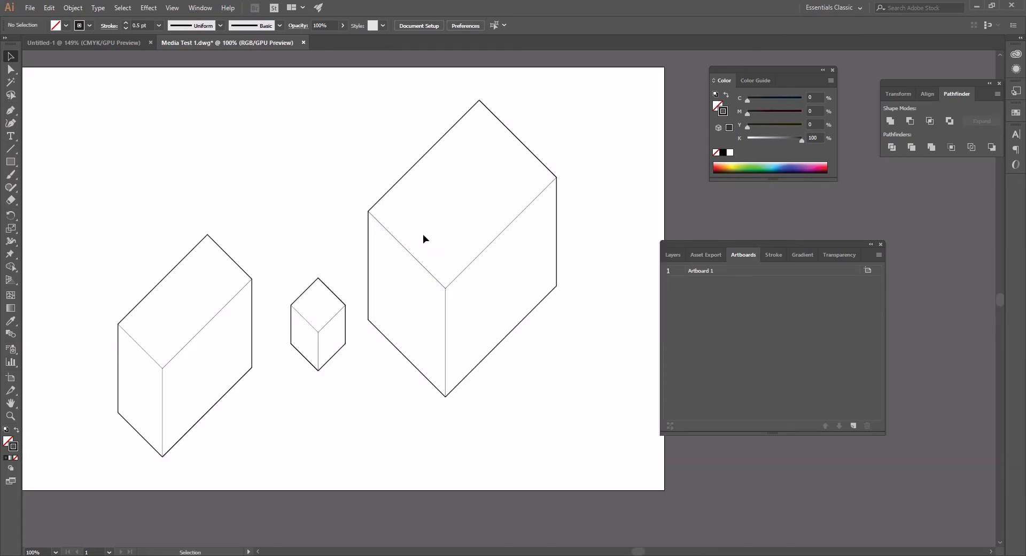
# Step: Lock both Make2D line layers and place the Media Test 1 JPG rendering on the canvas
pyautogui.click(671, 256)
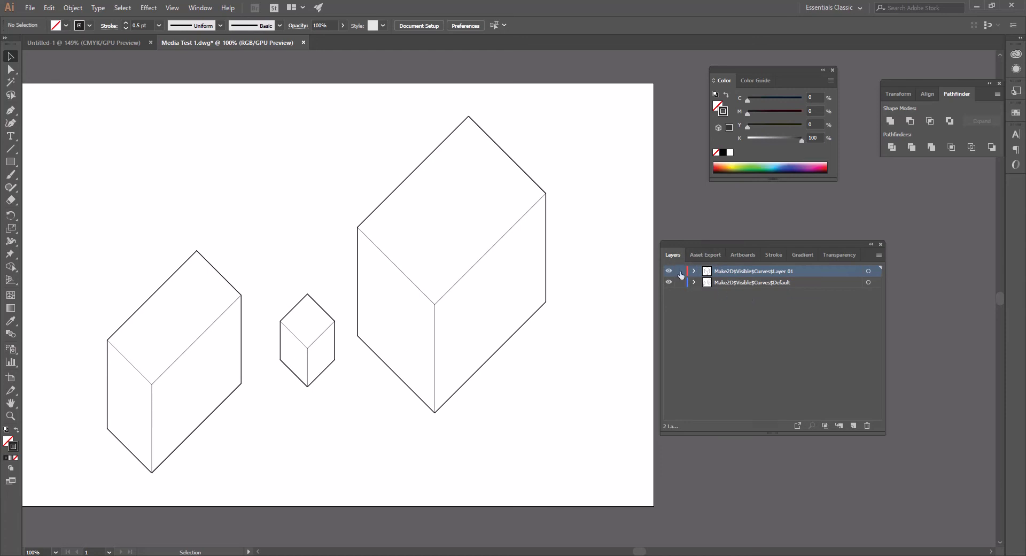
pyautogui.moveTo(681, 272); pyautogui.dragTo(680, 283)
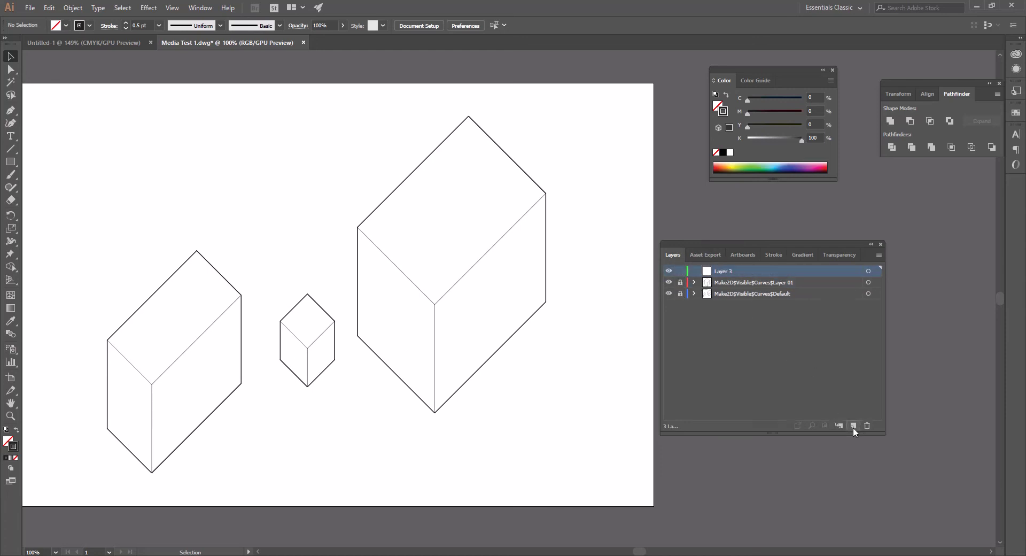
pyautogui.click(30, 7)
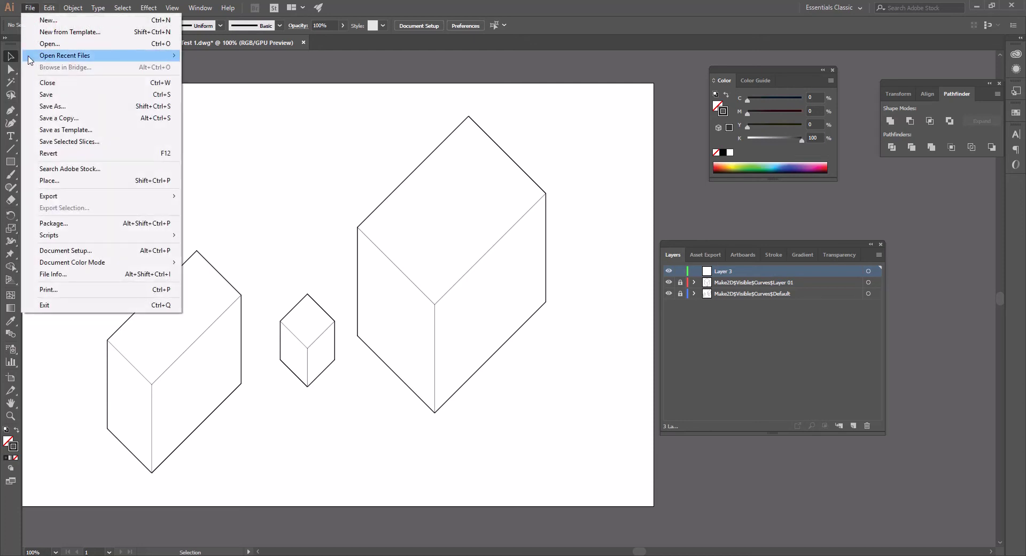
pyautogui.click(68, 186)
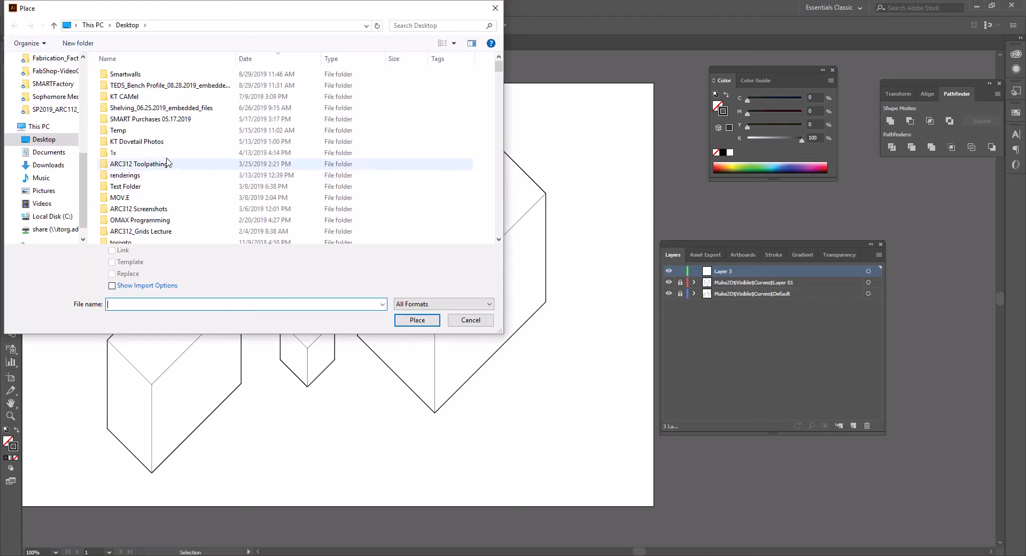
pyautogui.scroll(-3, 152, 213)
pyautogui.click(128, 170)
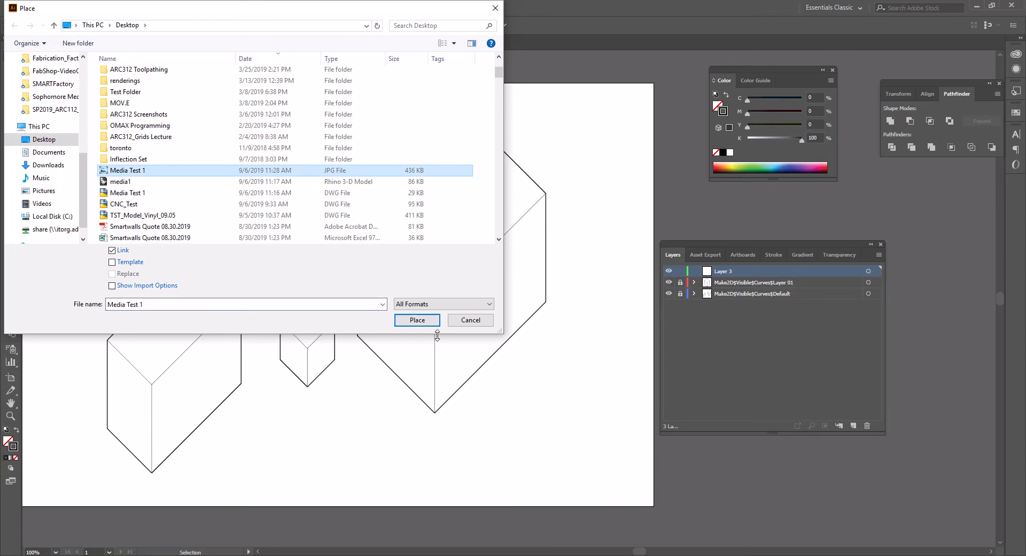
pyautogui.click(425, 320)
pyautogui.click(214, 179)
# Step: Move the rendering over the artboard and put Layer 3 beneath the line drawing layers
pyautogui.hotkey('ctrl', '-')
pyautogui.hotkey('ctrl', '-')
pyautogui.hotkey('ctrl', '-')
pyautogui.hotkey('ctrl', '-')
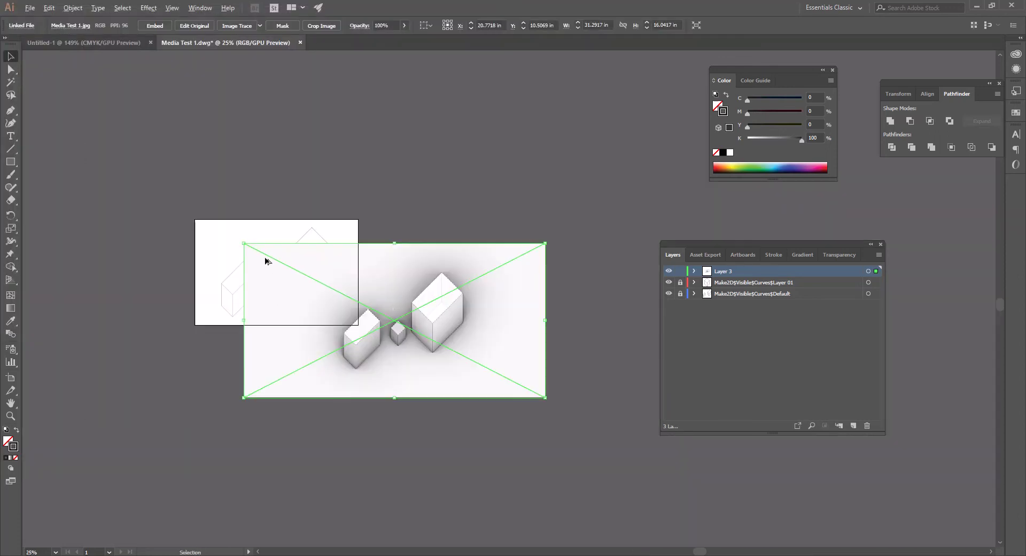
pyautogui.moveTo(467, 345); pyautogui.dragTo(348, 293)
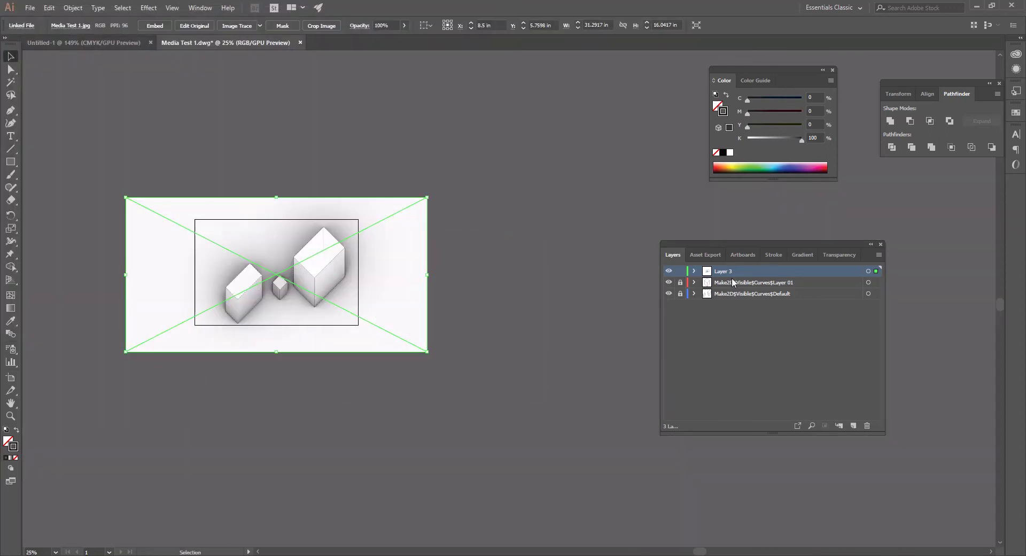
pyautogui.moveTo(726, 267); pyautogui.dragTo(726, 300)
pyautogui.hotkey('ctrl', '1')
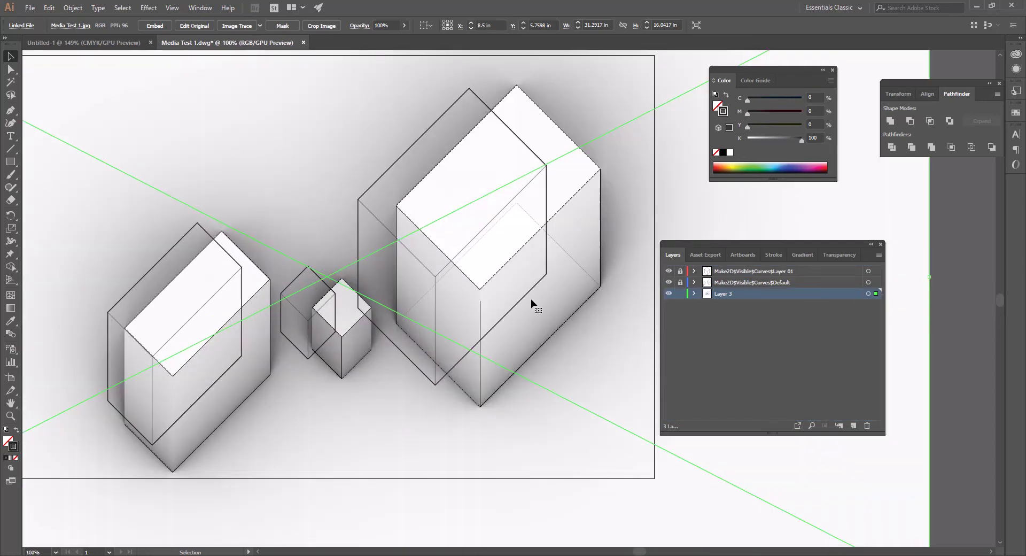
pyautogui.moveTo(532, 302); pyautogui.dragTo(516, 283)
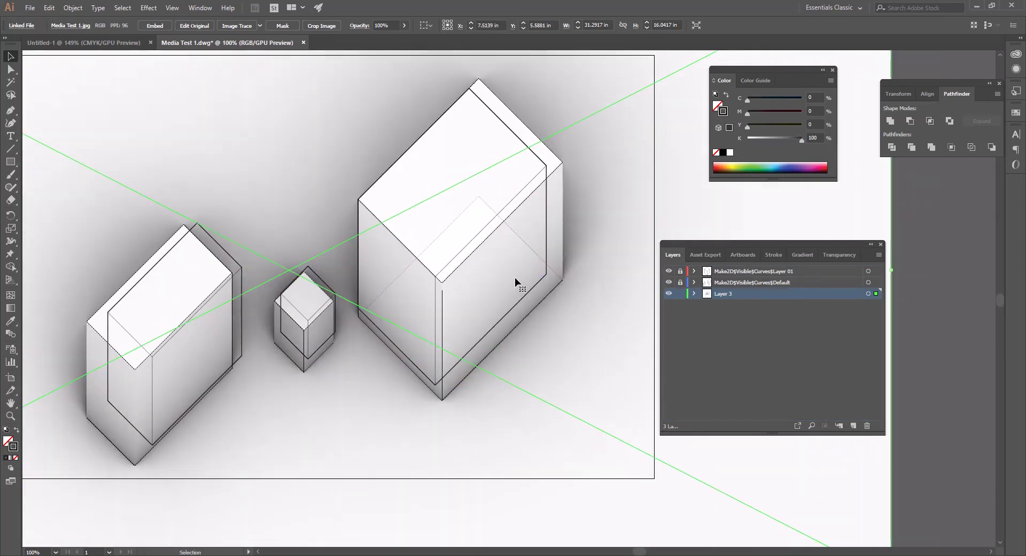
pyautogui.scroll(-3, 423, 329)
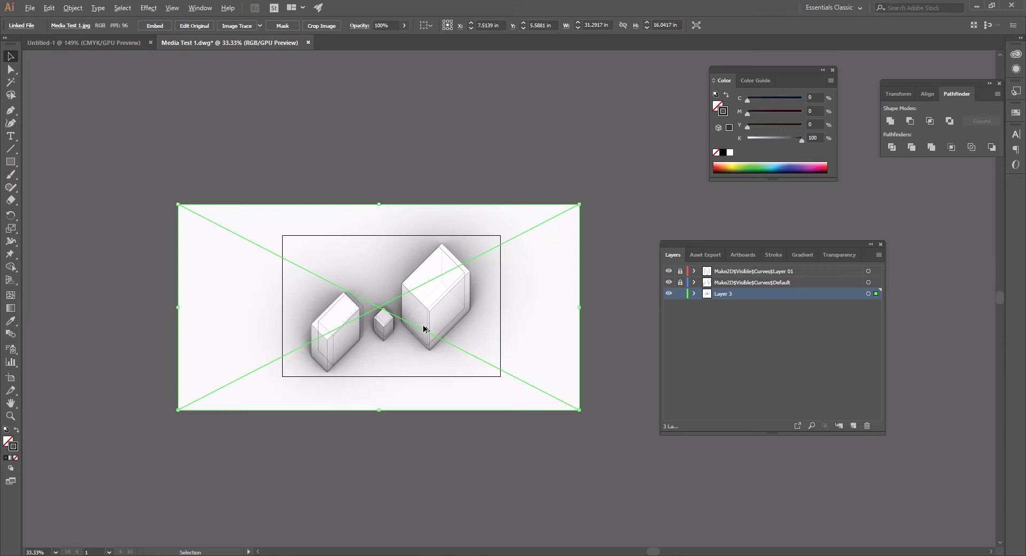
pyautogui.moveTo(490, 293); pyautogui.dragTo(509, 262)
# Step: Shrink the rendering proportionally to 28.5864 × 14.6548 in and line its boxes up with the cubes
pyautogui.click(540, 148)
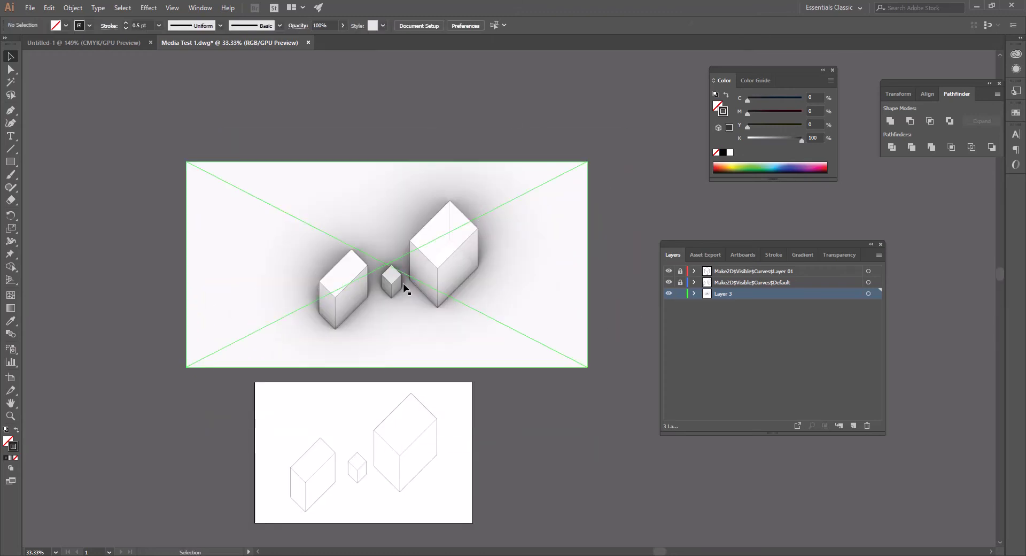
pyautogui.moveTo(404, 289); pyautogui.dragTo(415, 416)
pyautogui.hotkey('ctrl', '+')
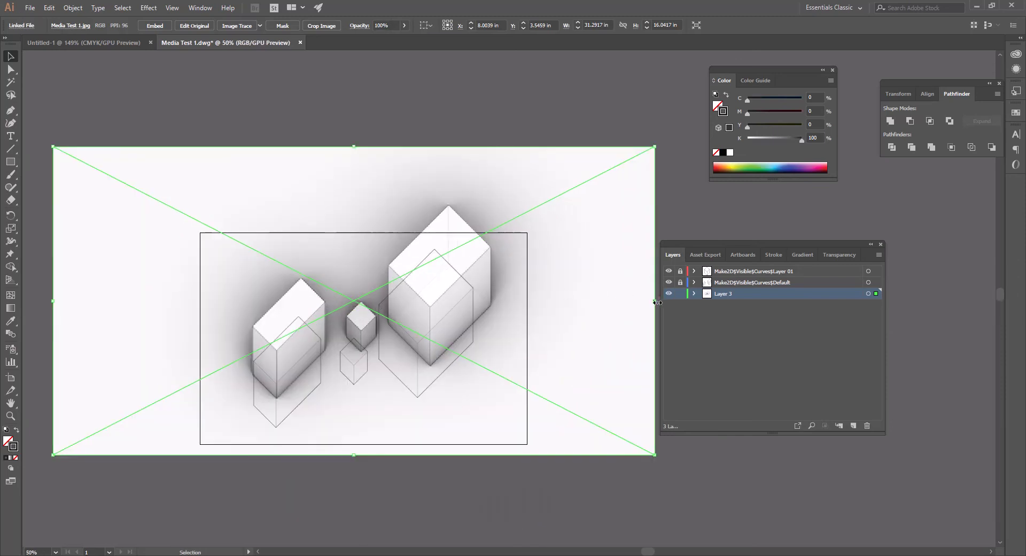
pyautogui.moveTo(657, 302); pyautogui.dragTo(612, 305)
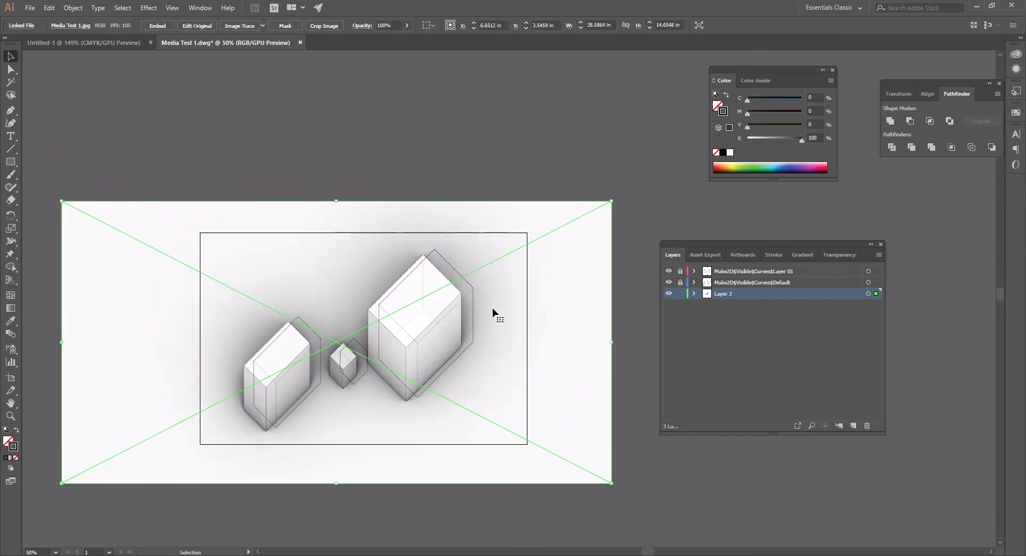
pyautogui.moveTo(493, 312); pyautogui.dragTo(491, 190)
pyautogui.scroll(4, 392, 314)
pyautogui.scroll(-5, 385, 309)
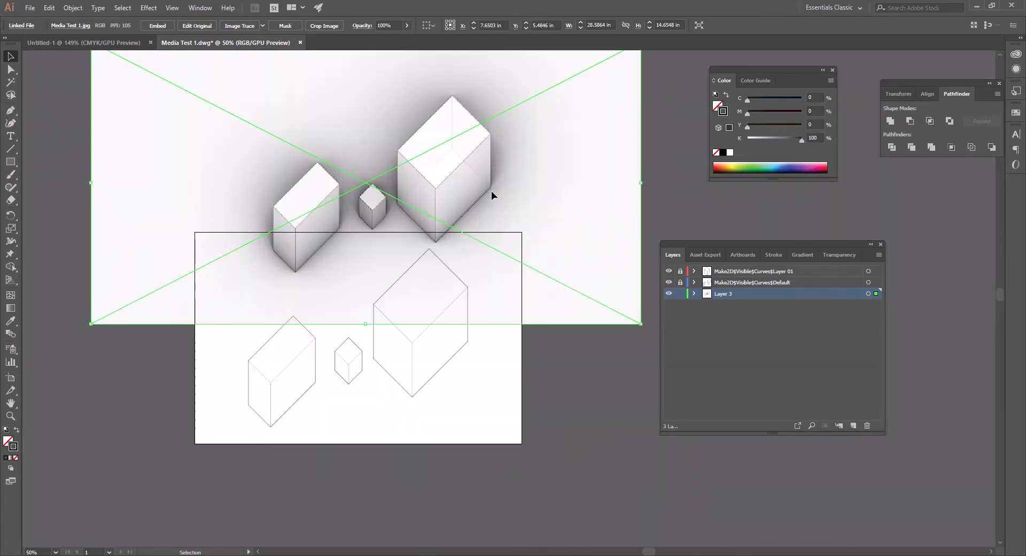
pyautogui.scroll(2, 394, 321)
pyautogui.scroll(4, 215, 324)
pyautogui.scroll(4, 270, 198)
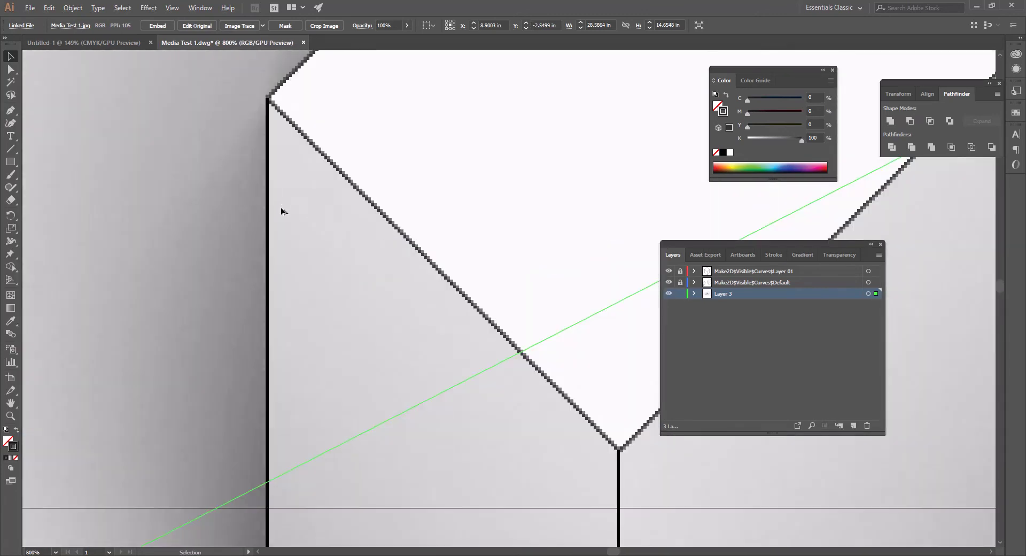
pyautogui.scroll(-9, 268, 240)
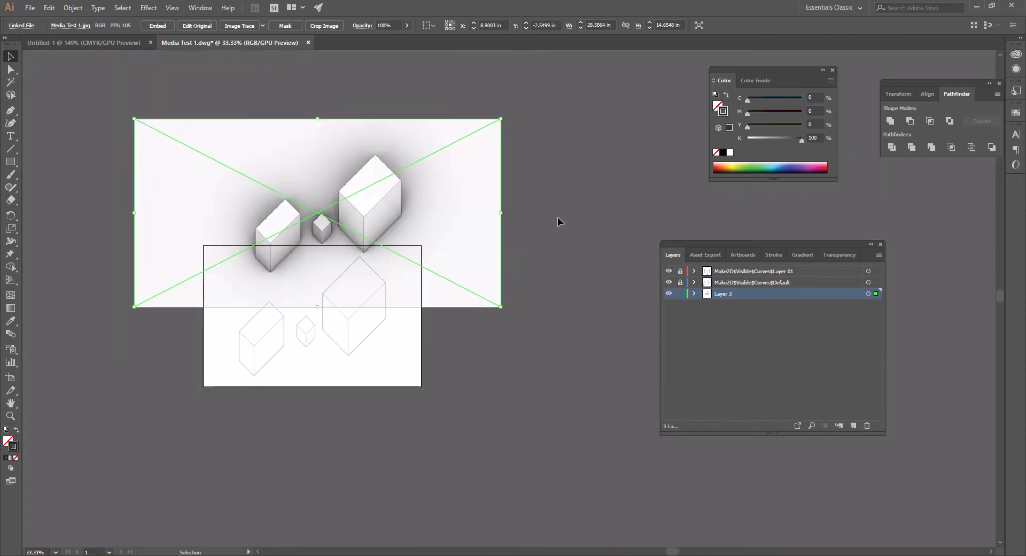
pyautogui.click(557, 217)
# Step: Draw a rectangle over the three rendered boxes
pyautogui.scroll(3, 312, 138)
pyautogui.press('m')
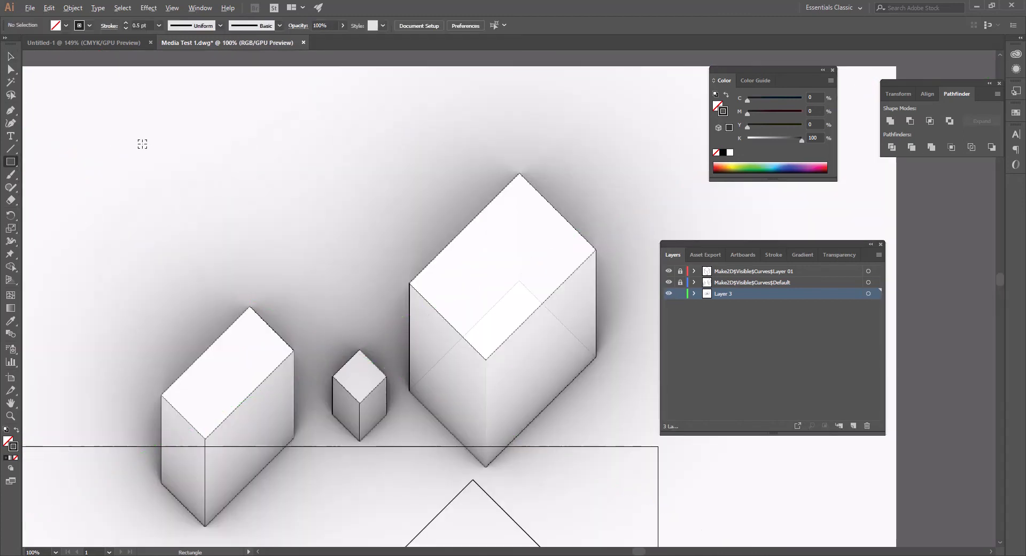
pyautogui.scroll(-2, 138, 140)
pyautogui.moveTo(126, 136)
pyautogui.mouseDown()
pyautogui.moveTo(378, 289)
pyautogui.moveTo(407, 341)
pyautogui.mouseUp()
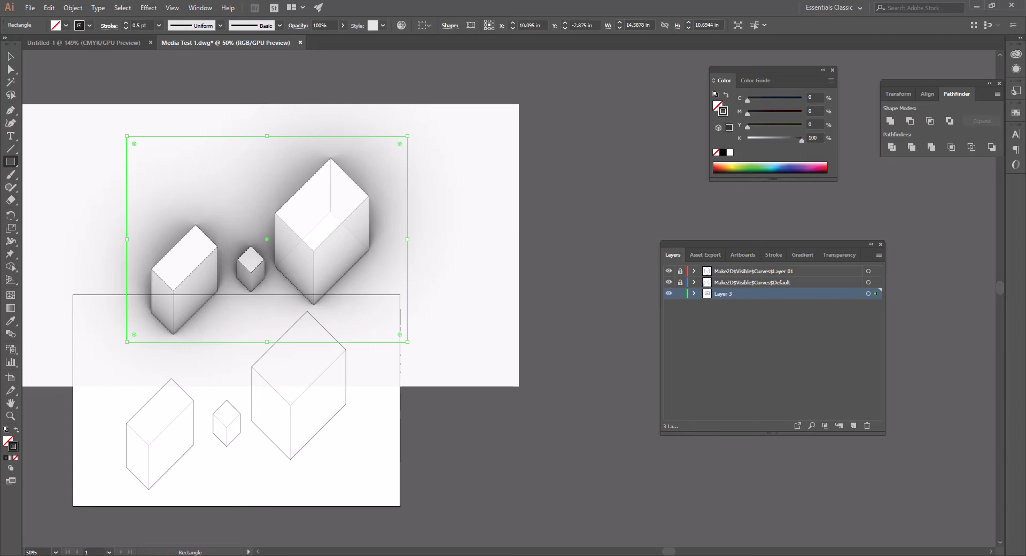
pyautogui.click(17, 59)
# Step: Fit the rectangle's edges to the outer box corners, about 11.31 × 10.69 in
pyautogui.scroll(4, 142, 293)
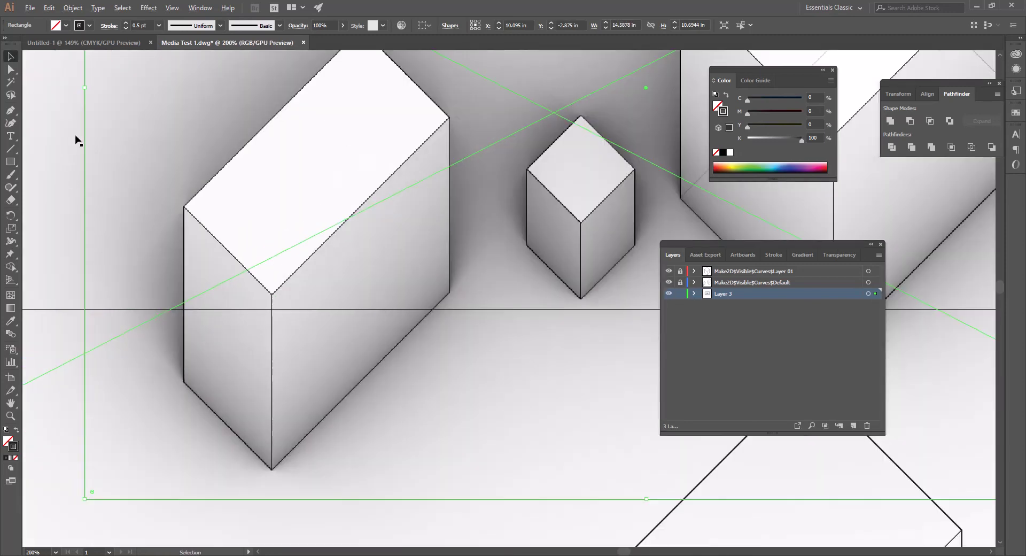
pyautogui.moveTo(88, 88); pyautogui.dragTo(182, 133)
pyautogui.scroll(5, 184, 229)
pyautogui.scroll(-8, 182, 133)
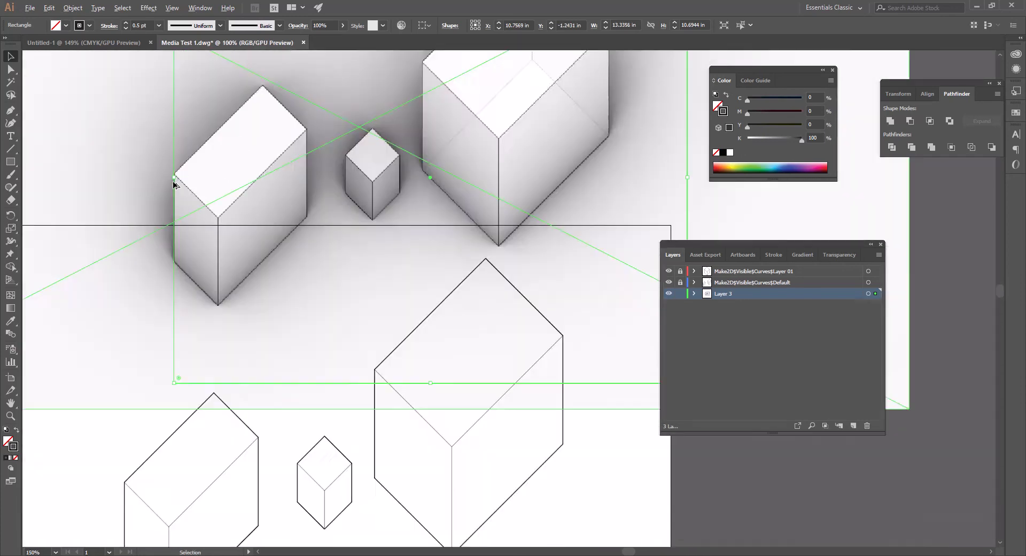
pyautogui.scroll(3, 286, 169)
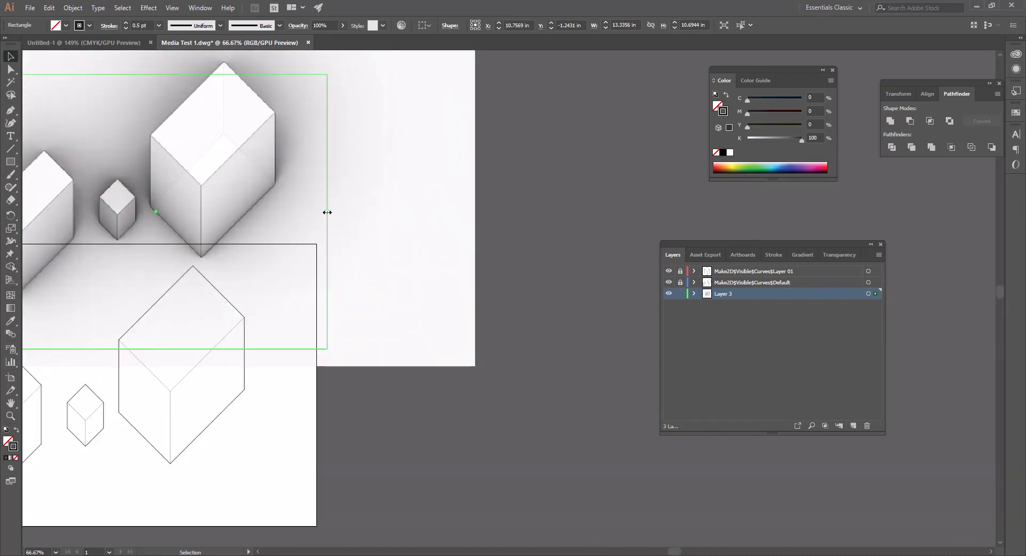
pyautogui.moveTo(327, 212); pyautogui.dragTo(275, 212)
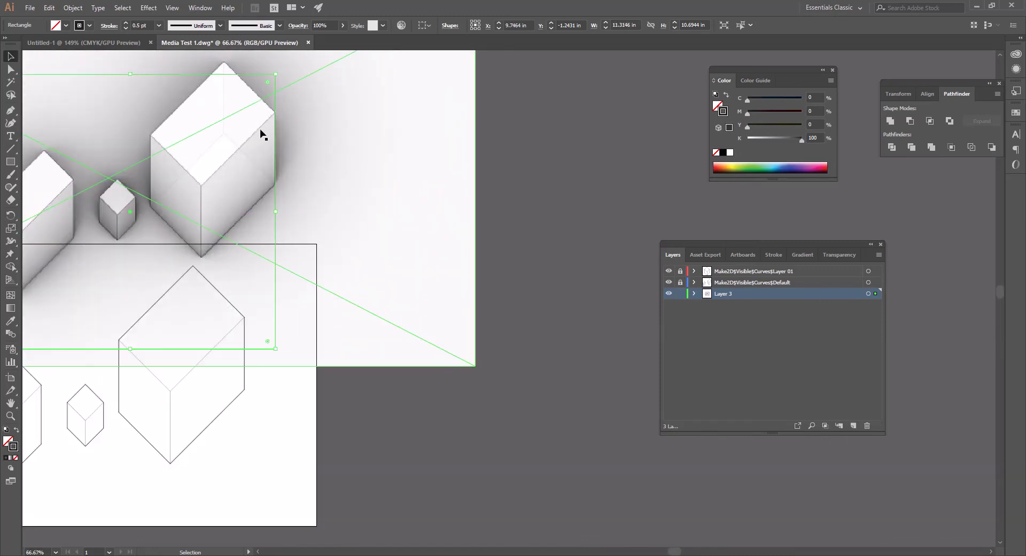
pyautogui.moveTo(273, 109); pyautogui.dragTo(274, 69)
pyautogui.scroll(6, 276, 103)
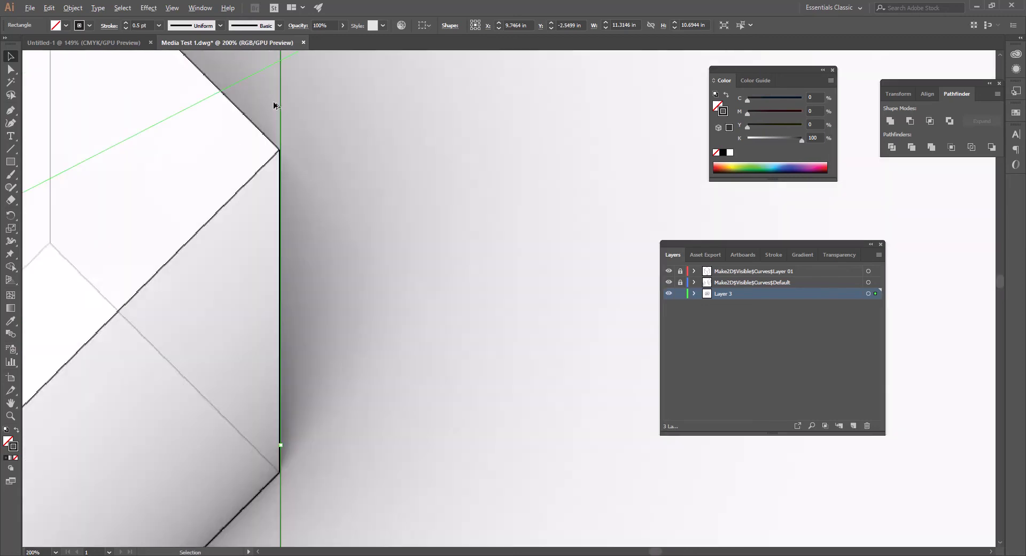
pyautogui.scroll(-4, 286, 176)
pyautogui.scroll(5, 282, 353)
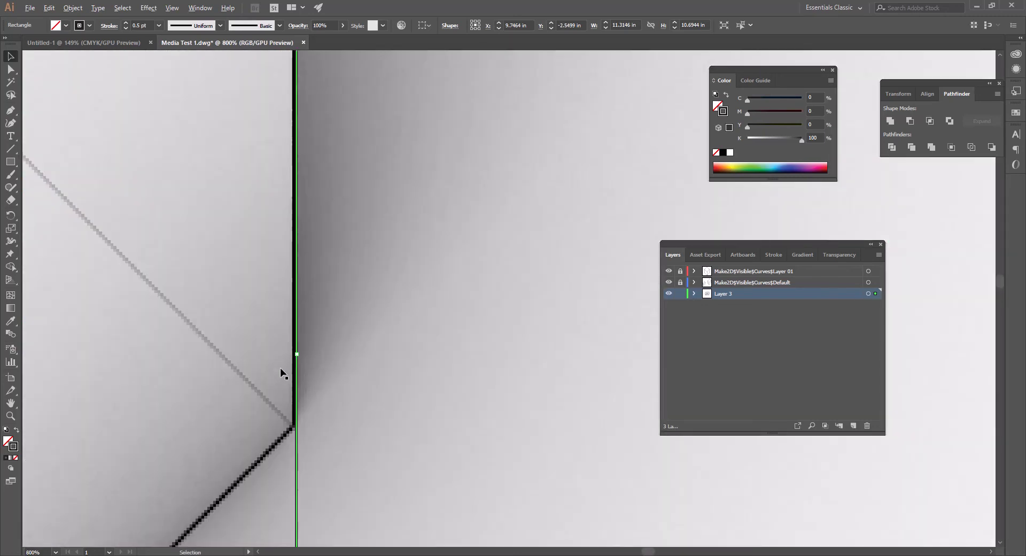
pyautogui.moveTo(298, 356); pyautogui.dragTo(295, 357)
pyautogui.scroll(-8, 307, 351)
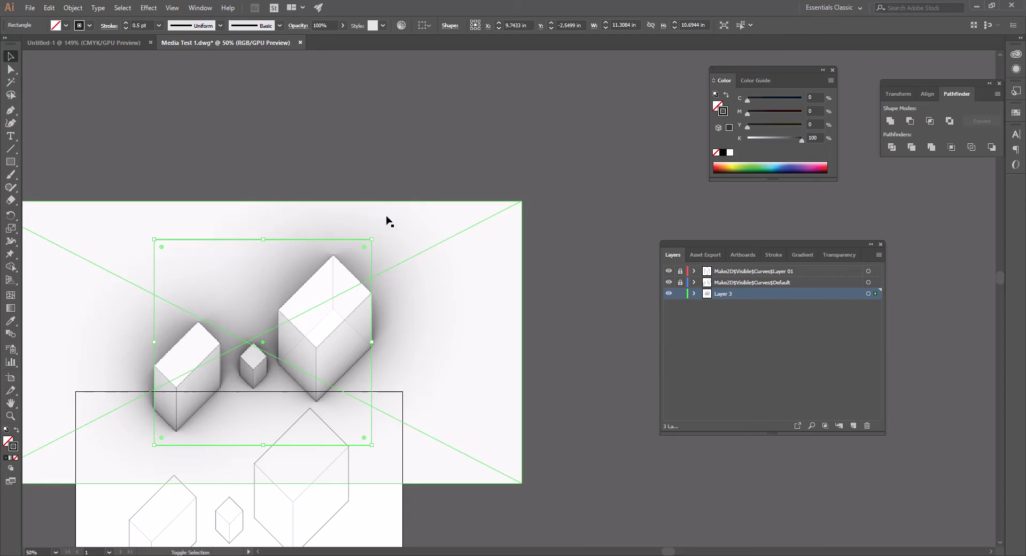
# Step: Clip the rendered image to the rectangle with Object > Clipping Mask > Make
pyautogui.keyDown('shift'); pyautogui.click(489, 234); pyautogui.keyUp('shift')
pyautogui.click(73, 8)
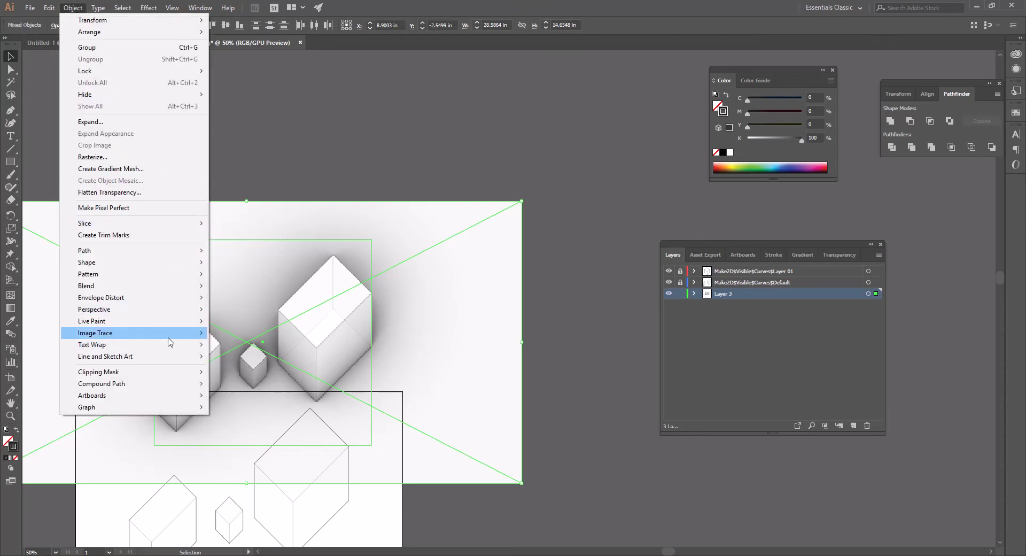
pyautogui.click(227, 372)
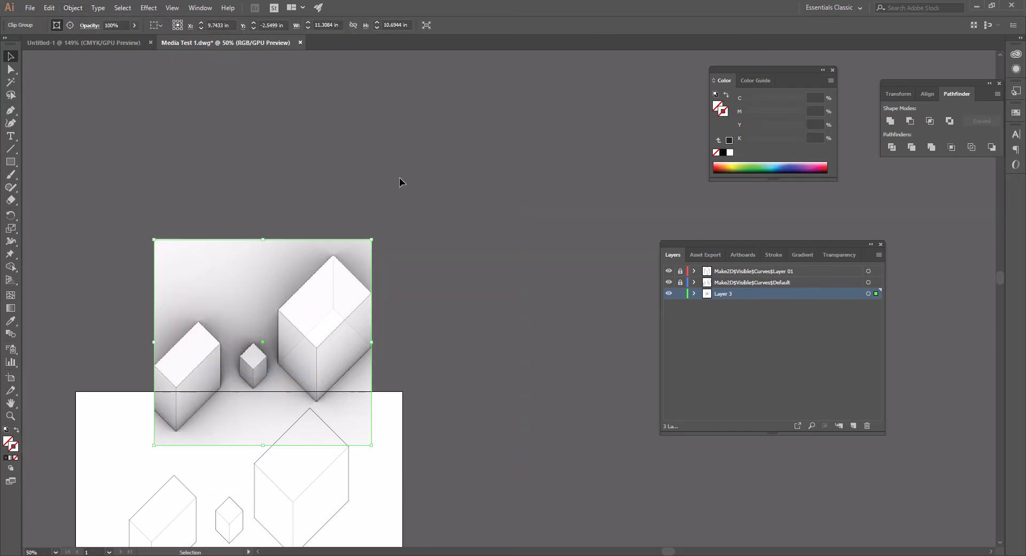
pyautogui.click(400, 179)
# Step: Move and nudge the clip group, about 11.40 × 10.78 in, onto the three-box line drawing
pyautogui.press('space')
pyautogui.moveTo(402, 315); pyautogui.dragTo(436, 198)
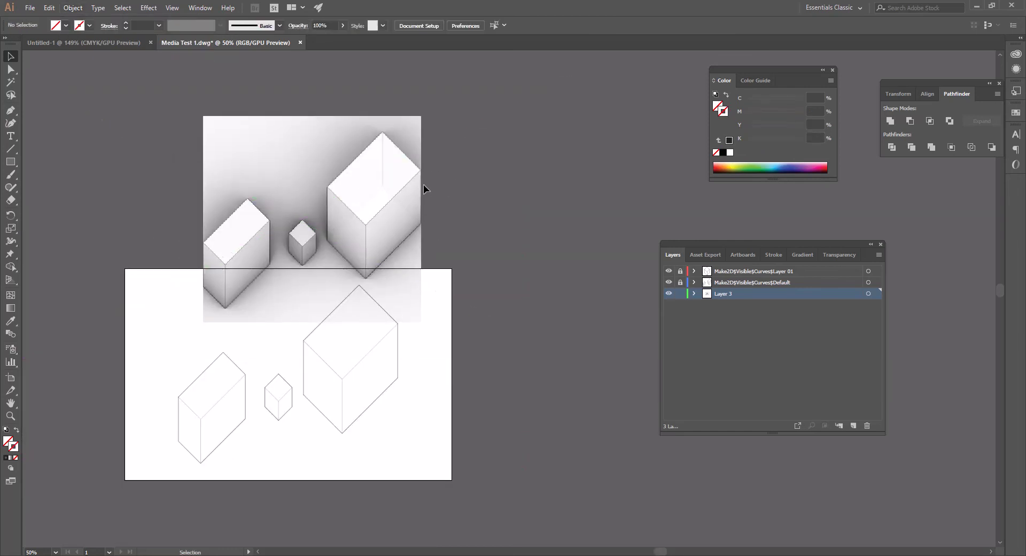
pyautogui.moveTo(310, 149); pyautogui.dragTo(286, 312)
pyautogui.scroll(9, 173, 427)
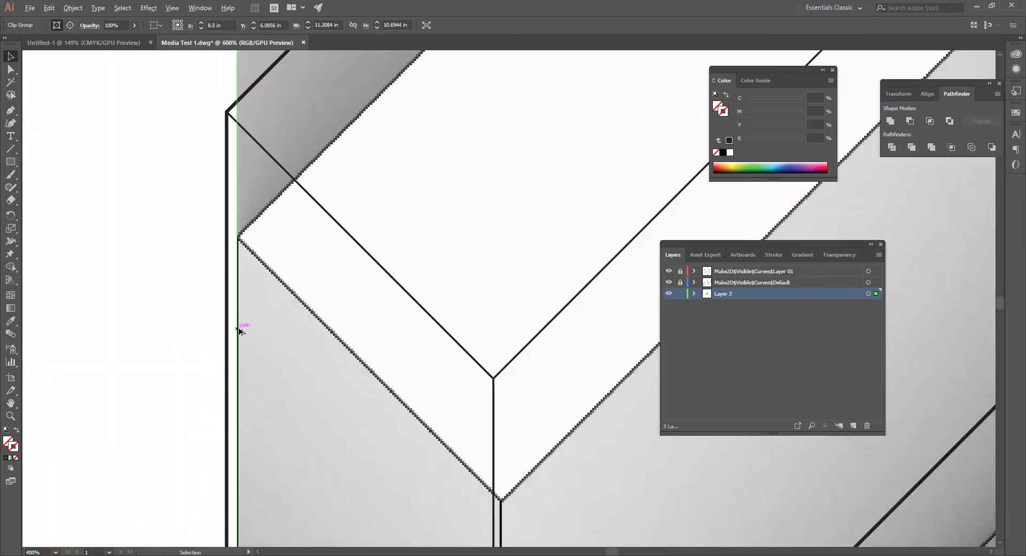
pyautogui.moveTo(251, 342); pyautogui.dragTo(235, 348)
pyautogui.scroll(-7, 206, 377)
pyautogui.hscroll(4, 517, 312)
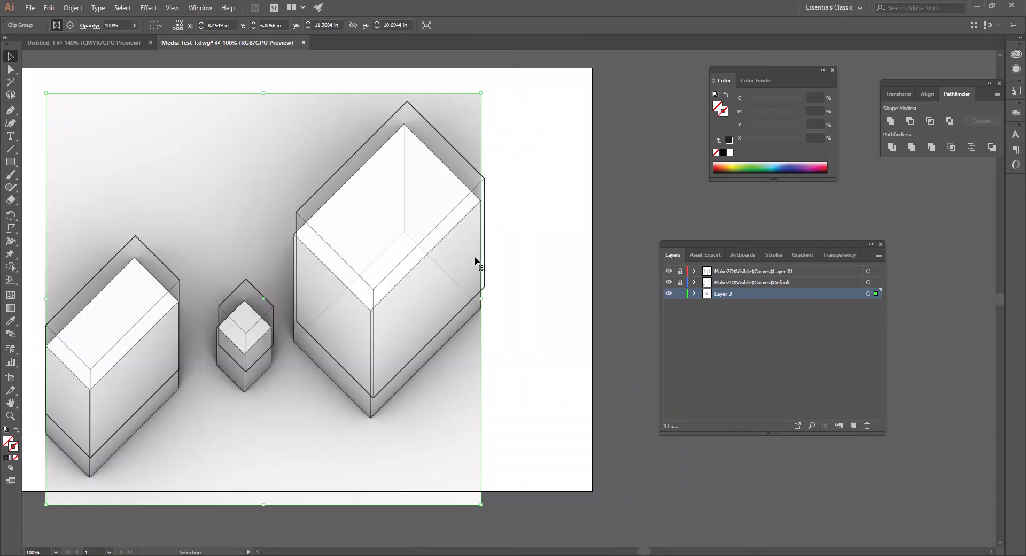
pyautogui.scroll(3, 486, 325)
pyautogui.moveTo(475, 326); pyautogui.dragTo(487, 328)
pyautogui.moveTo(474, 370); pyautogui.dragTo(472, 304)
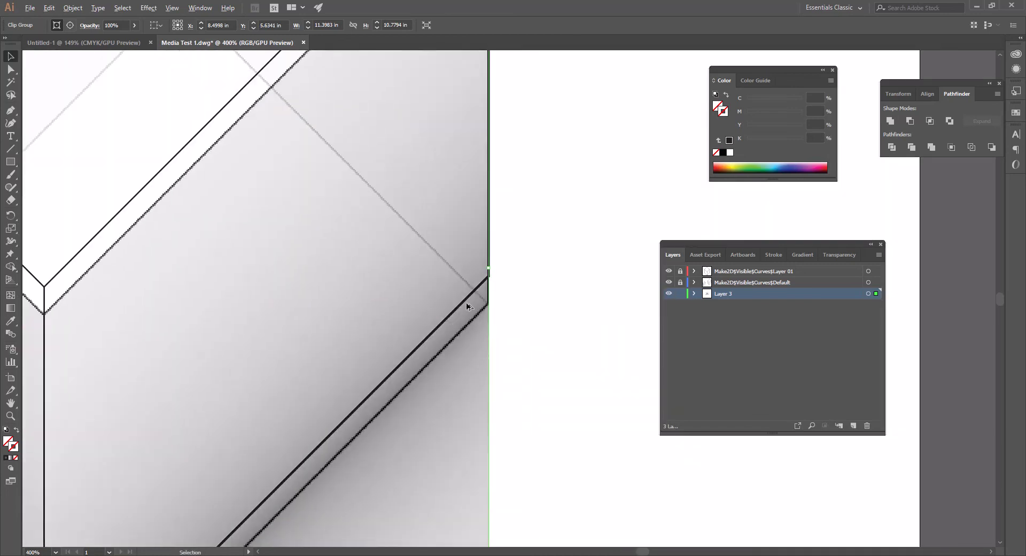
pyautogui.scroll(5, 473, 313)
pyautogui.moveTo(494, 359); pyautogui.dragTo(492, 356)
pyautogui.scroll(-8, 494, 355)
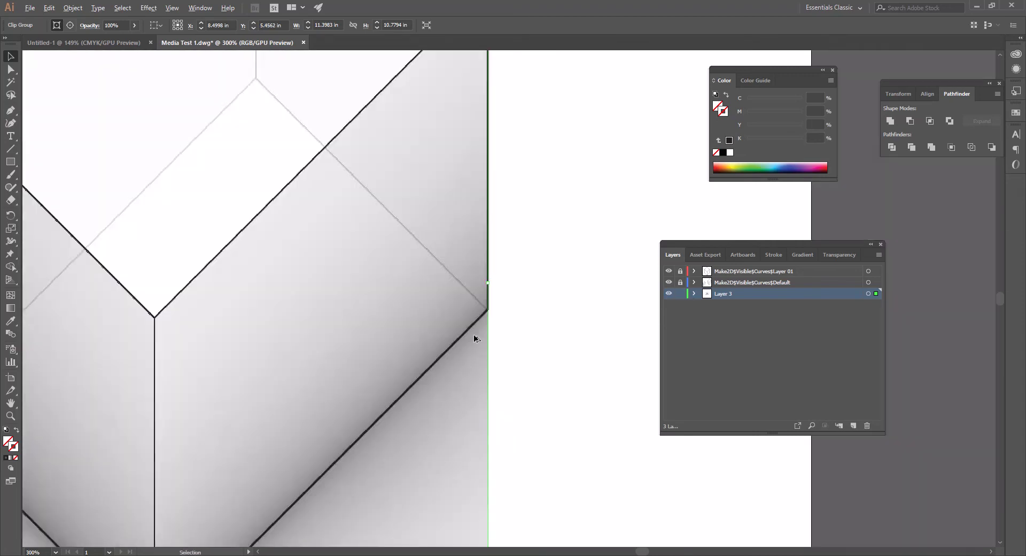
pyautogui.click(517, 262)
pyautogui.click(401, 234)
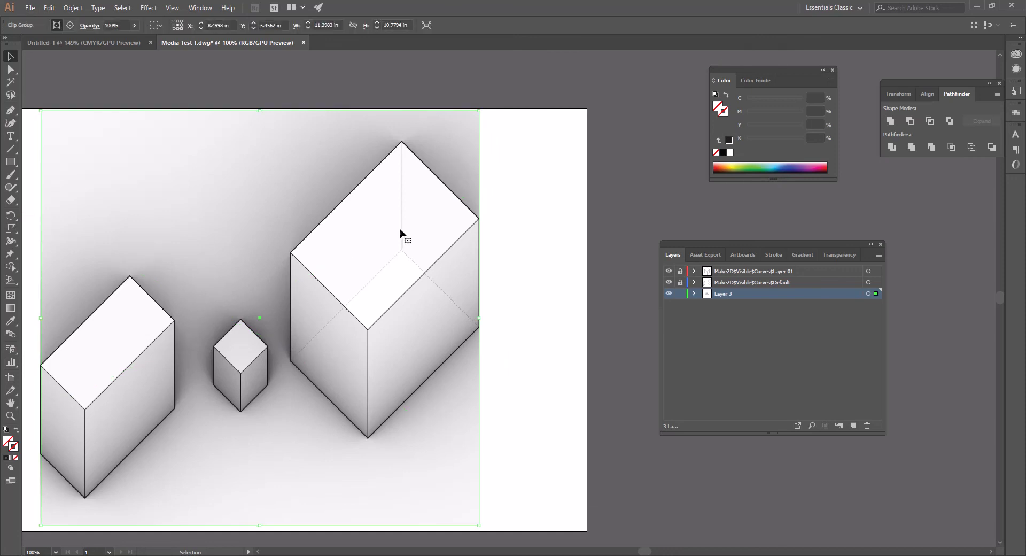
# Step: Release the clipping mask to reveal the full rendered image
pyautogui.scroll(-2, 385, 214)
pyautogui.scroll(2, 348, 203)
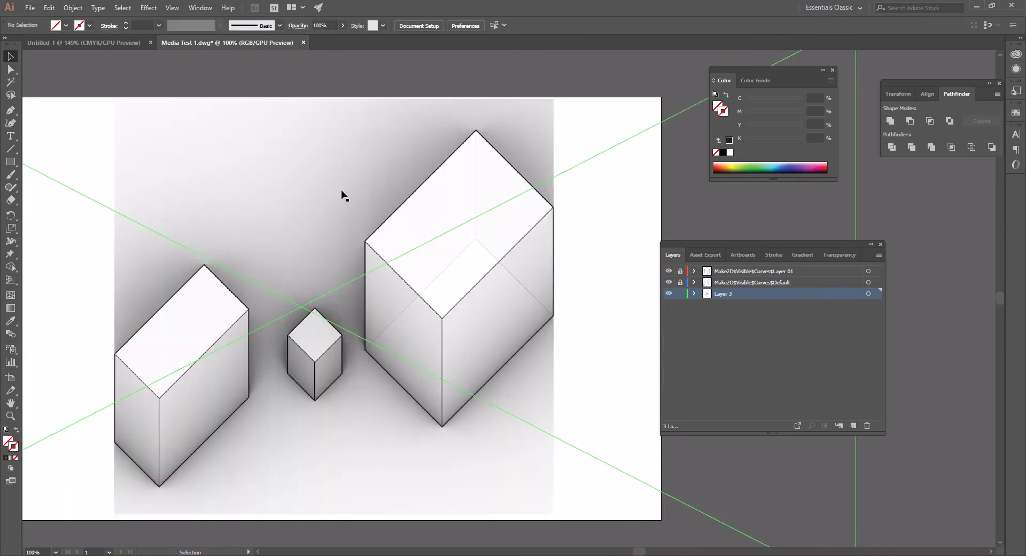
pyautogui.click(73, 8)
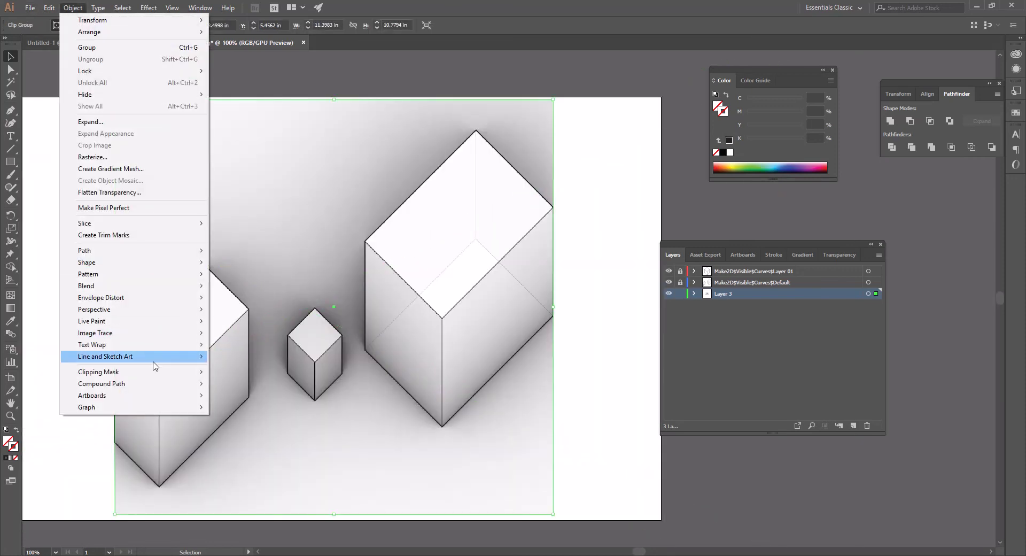
pyautogui.moveTo(152, 380)
pyautogui.click(235, 383)
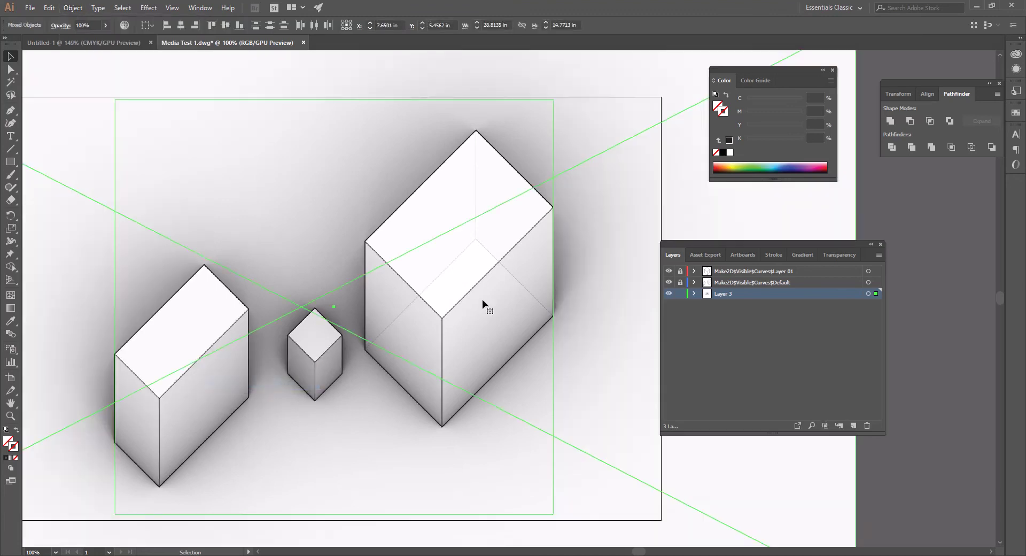
pyautogui.scroll(-3, 407, 223)
pyautogui.click(418, 273)
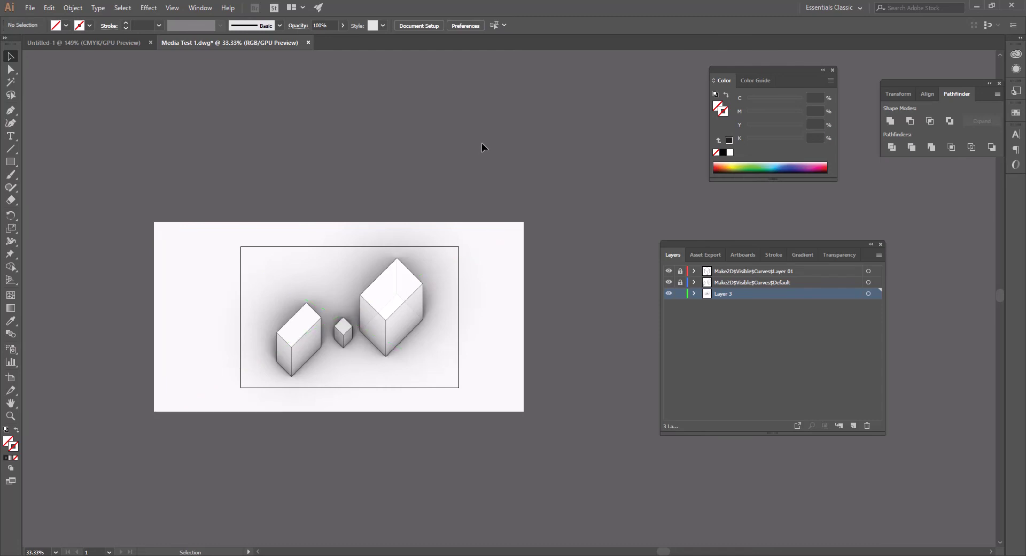
# Step: Draw a 17 × 11 in rectangle over the artboard and clip the image to it with Ctrl+7
pyautogui.scroll(2, 350, 327)
pyautogui.click(10, 161)
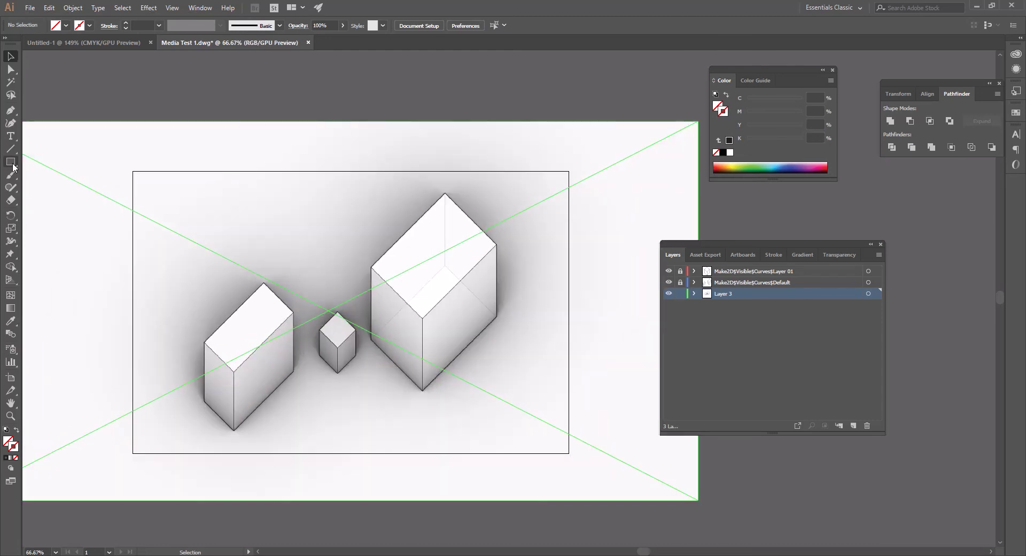
pyautogui.moveTo(132, 171); pyautogui.dragTo(568, 453)
pyautogui.click(8, 56)
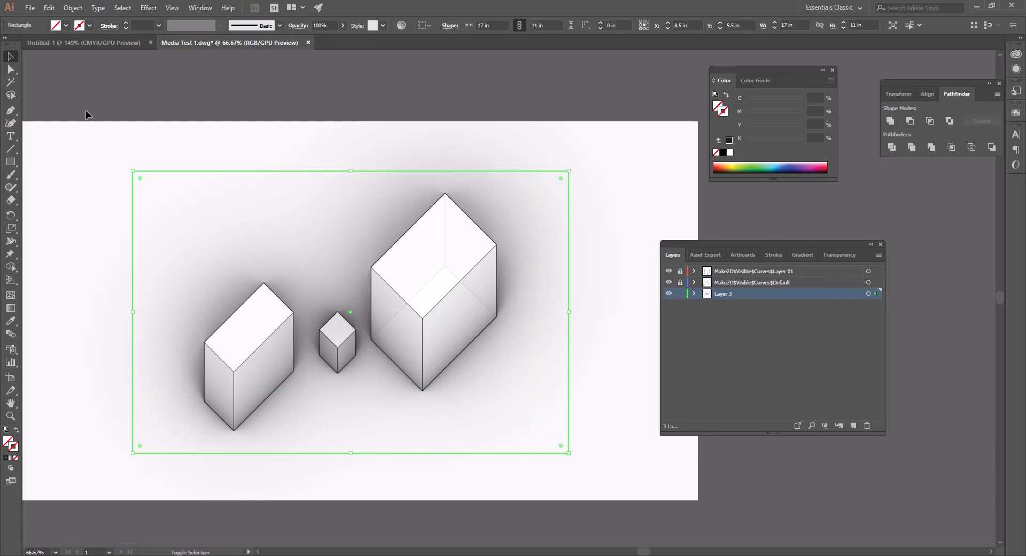
pyautogui.hotkey('ctrl', 'a')
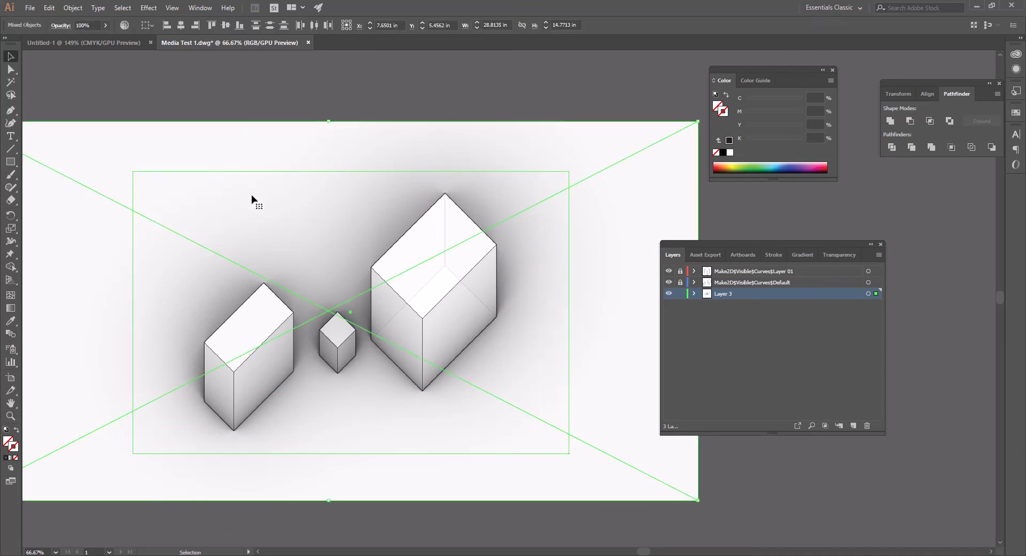
pyautogui.hotkey('ctrl', '7')
pyautogui.click(276, 144)
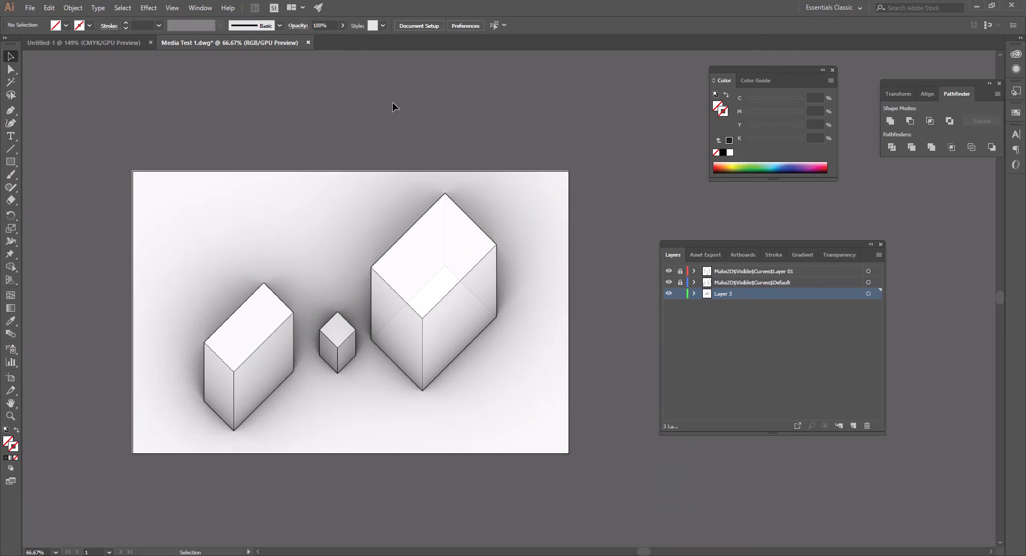
pyautogui.scroll(-2, 497, 335)
pyautogui.scroll(4, 447, 335)
pyautogui.scroll(-2, 438, 300)
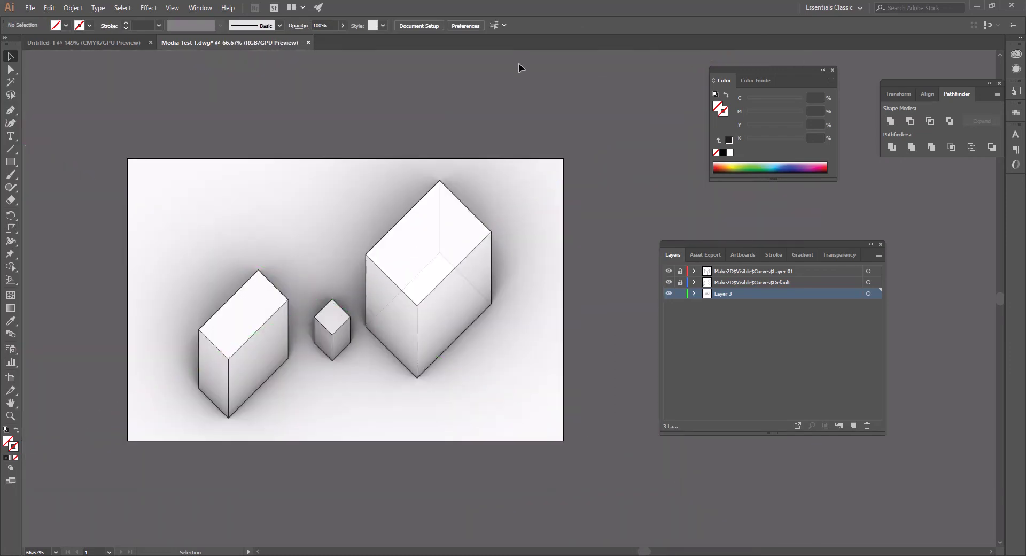
# Step: Set the clipped rendering's opacity to 50% in the control bar
pyautogui.click(340, 202)
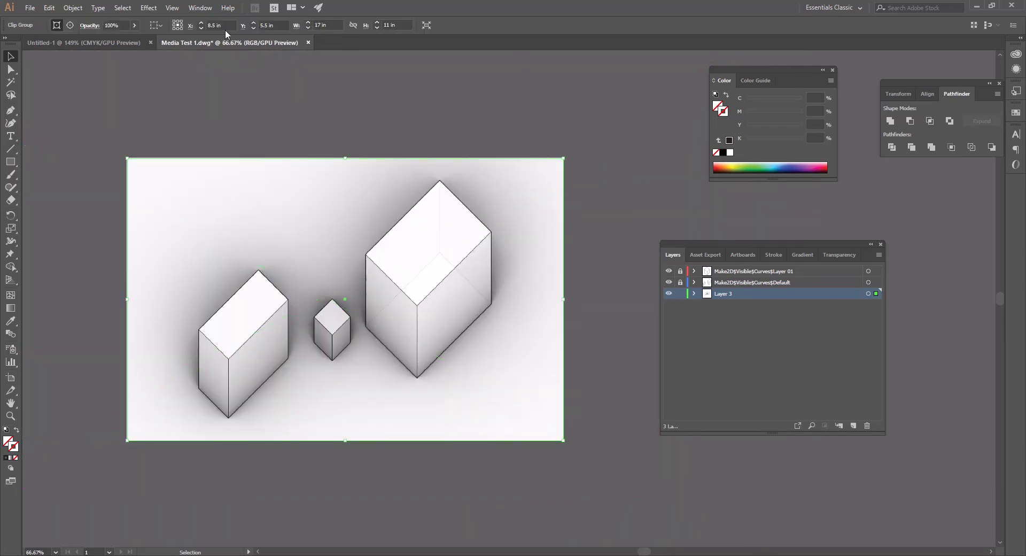
pyautogui.click(123, 25)
pyautogui.write('50')
pyautogui.press('Return')
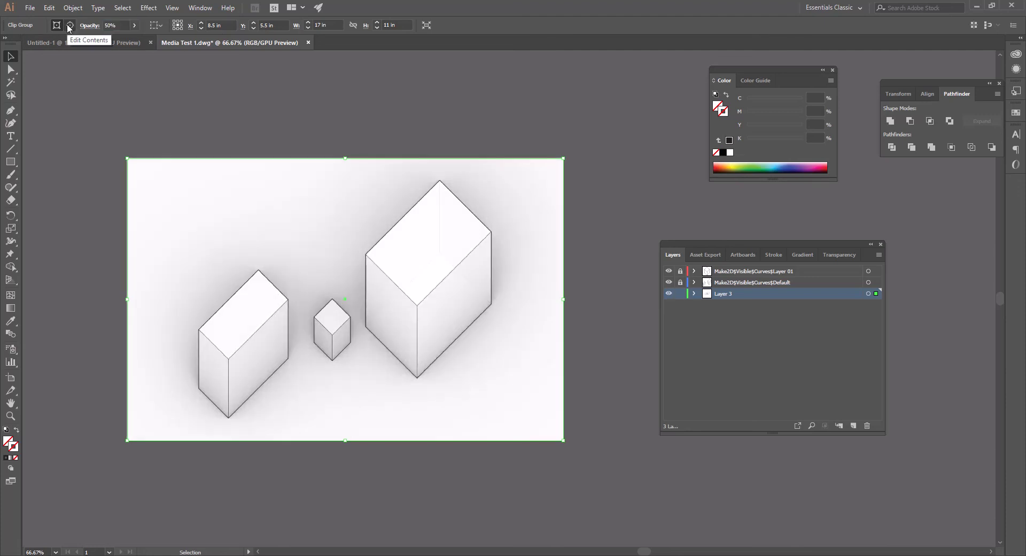
pyautogui.click(342, 56)
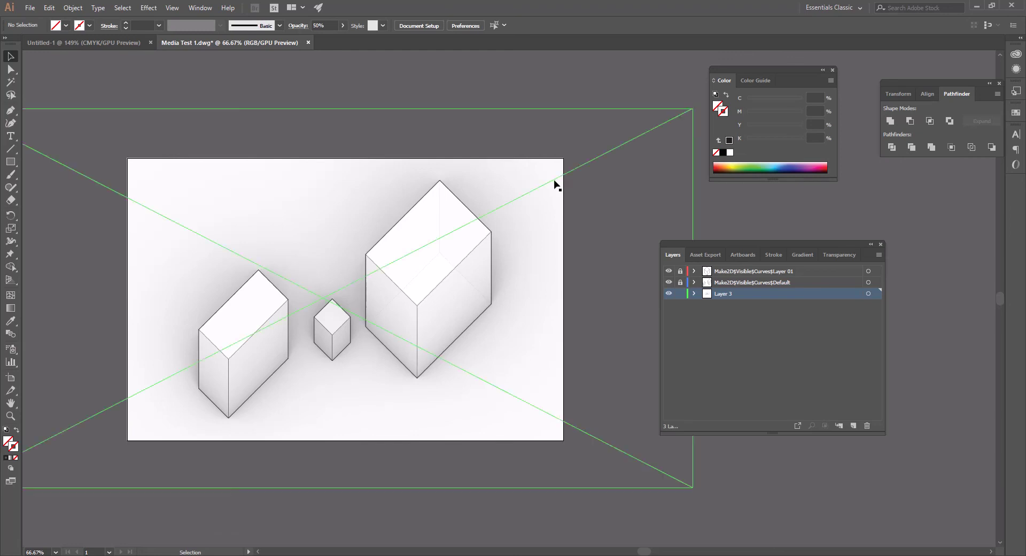
pyautogui.click(351, 264)
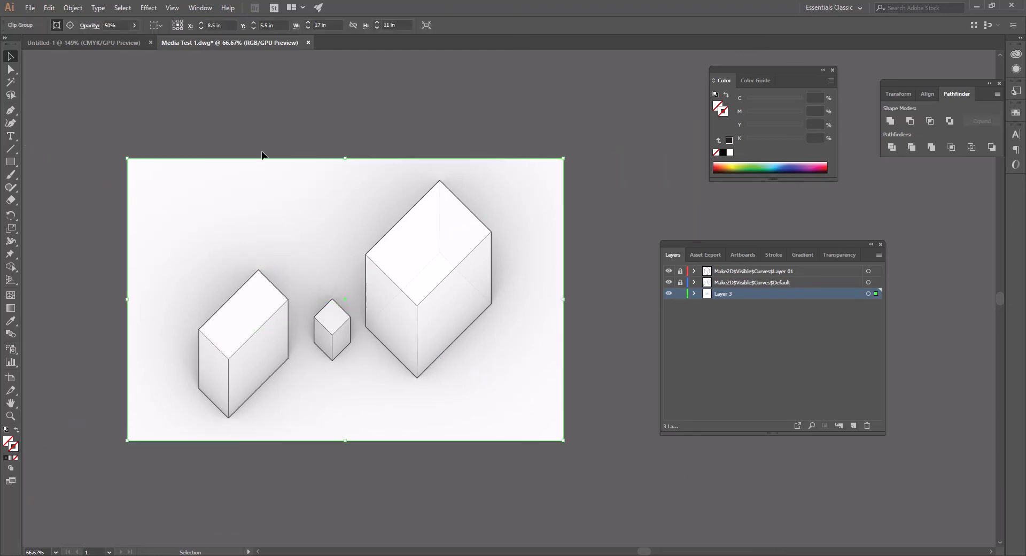
pyautogui.click(336, 112)
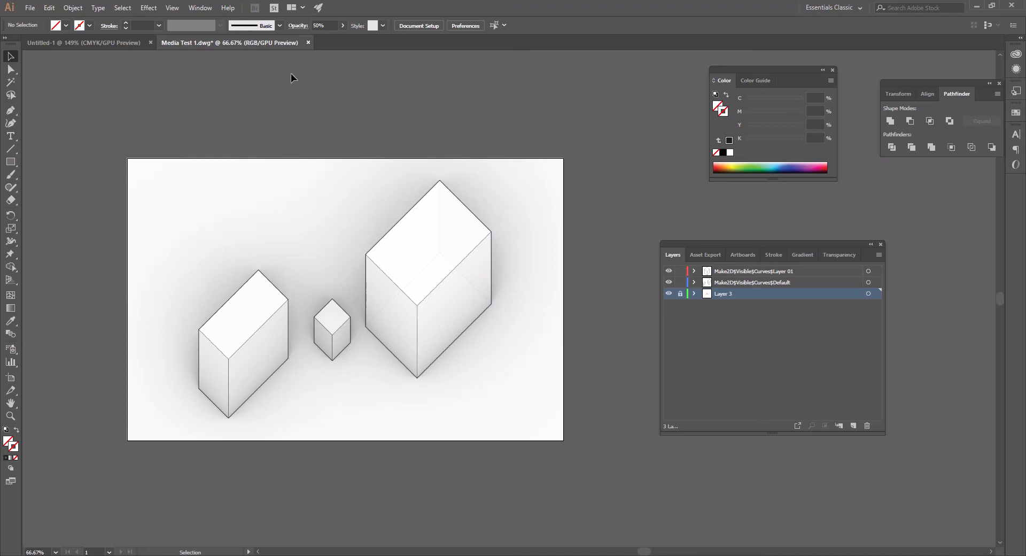
# Step: Open the Document Info panel set to Objects, zoomed in beside the small cube
pyautogui.click(191, 12)
pyautogui.moveTo(167, 12)
pyautogui.moveTo(200, 10)
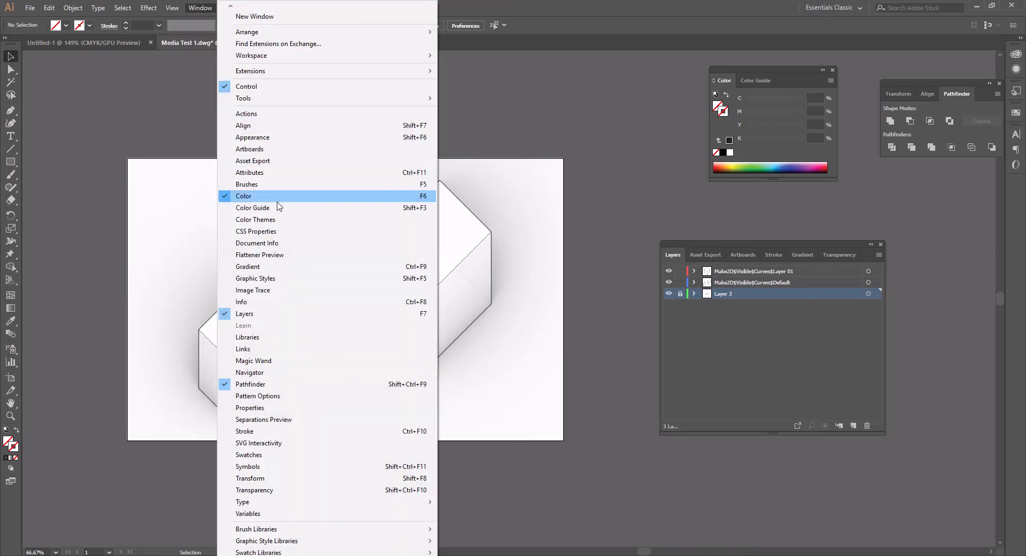
pyautogui.click(257, 243)
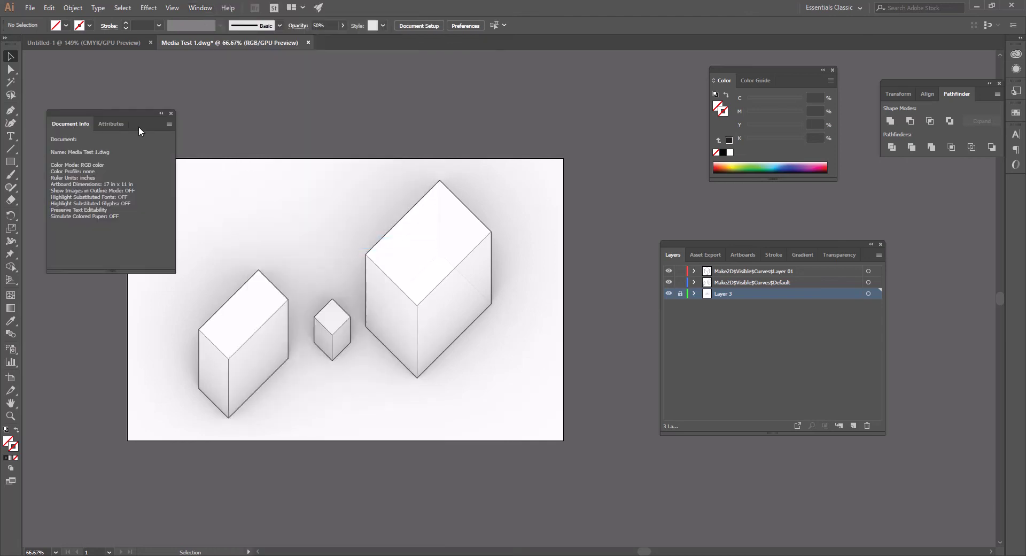
pyautogui.click(323, 326)
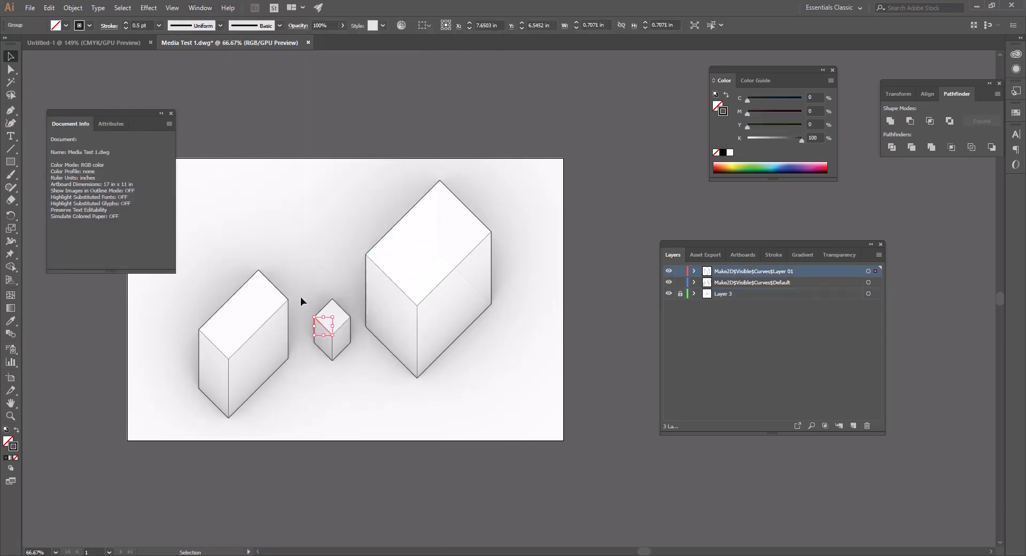
pyautogui.hotkey('ctrl', '=')
pyautogui.hotkey('ctrl', '=')
pyautogui.hotkey('ctrl', '=')
pyautogui.click(169, 124)
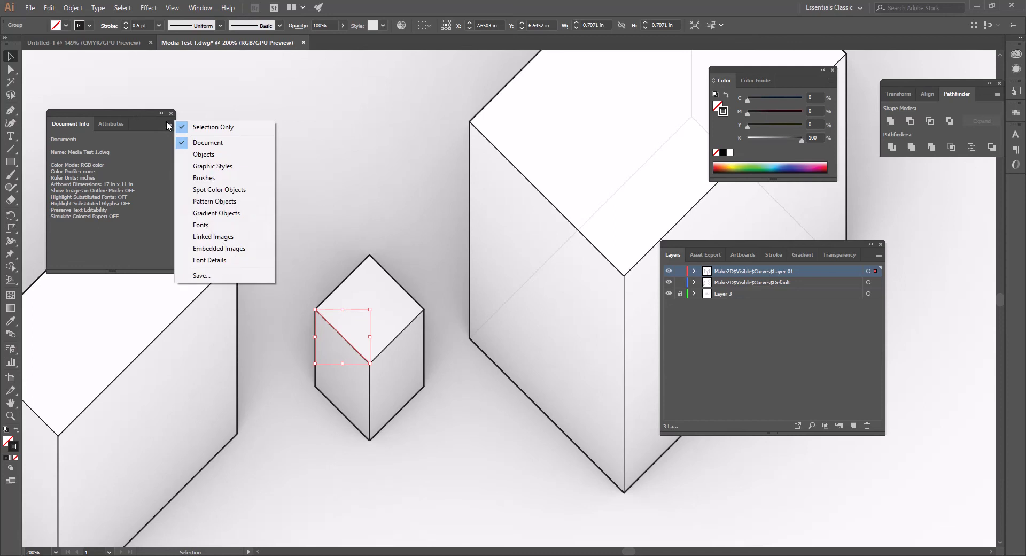
pyautogui.click(228, 158)
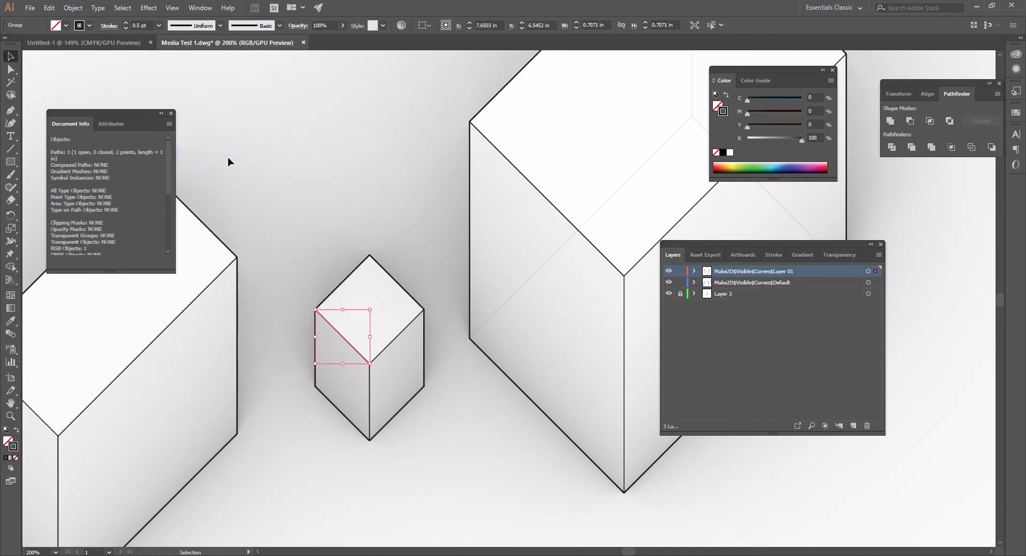
pyautogui.moveTo(123, 110); pyautogui.dragTo(245, 116)
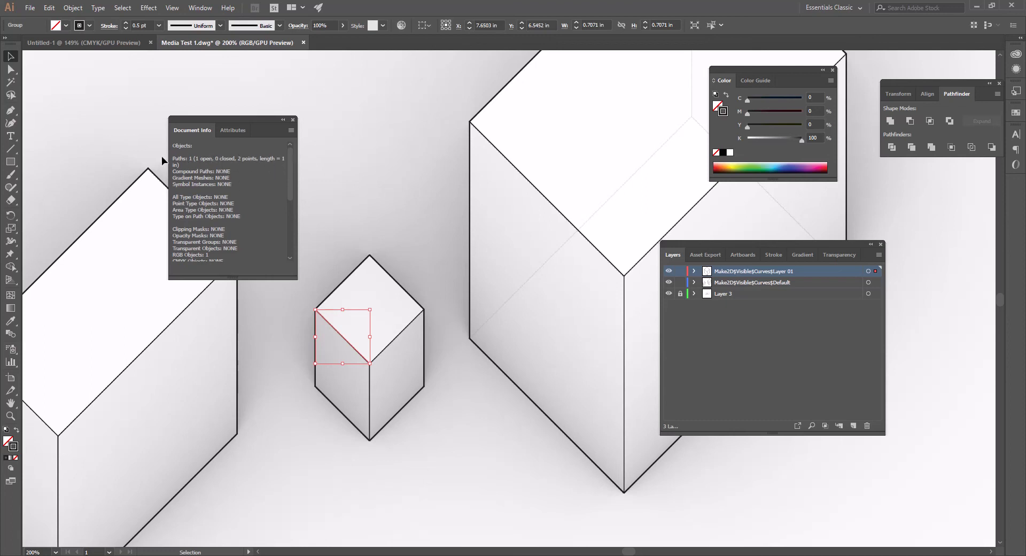
# Step: Check each small-cube edge: 1 in verticals and 0.7071 in diagonals
pyautogui.click(398, 337)
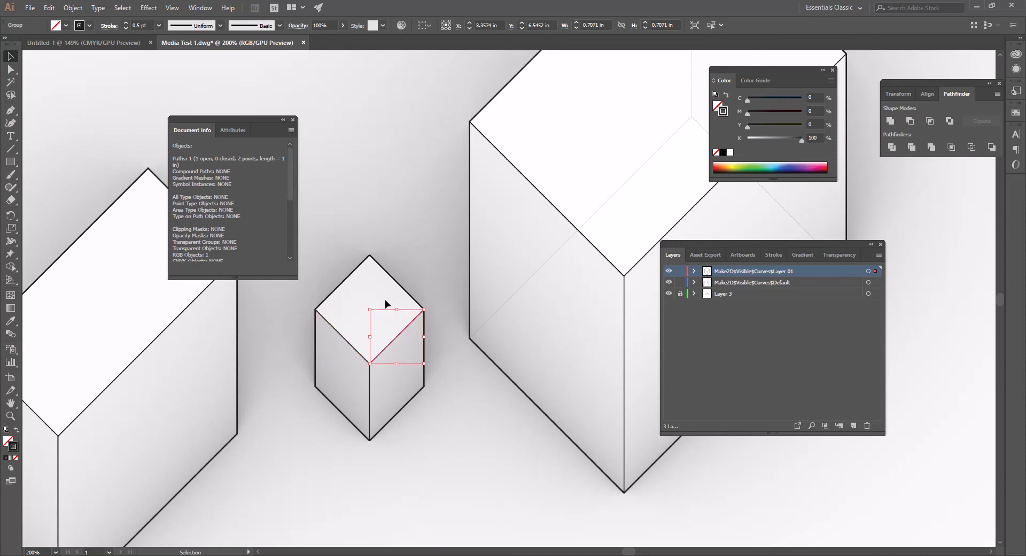
pyautogui.click(398, 283)
pyautogui.click(348, 278)
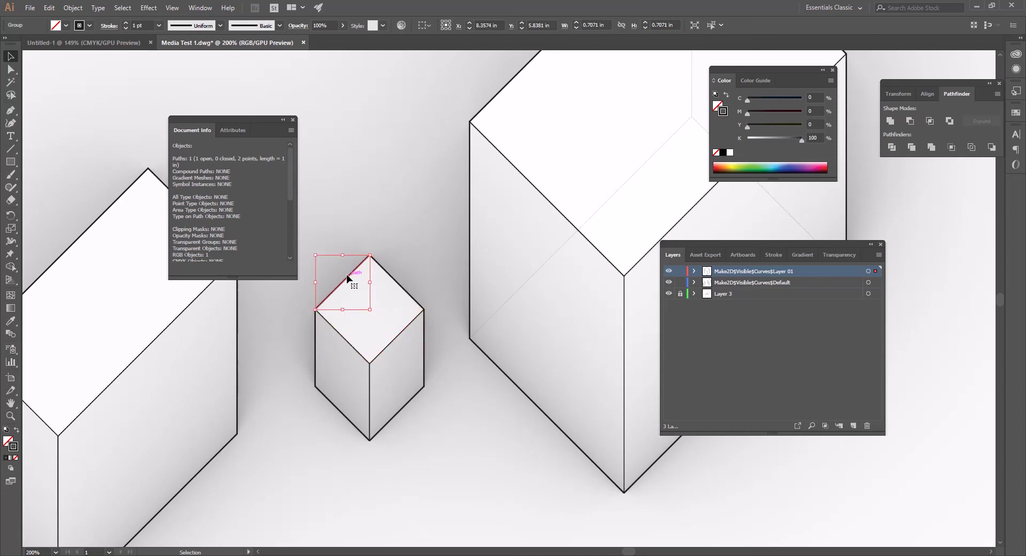
pyautogui.click(316, 340)
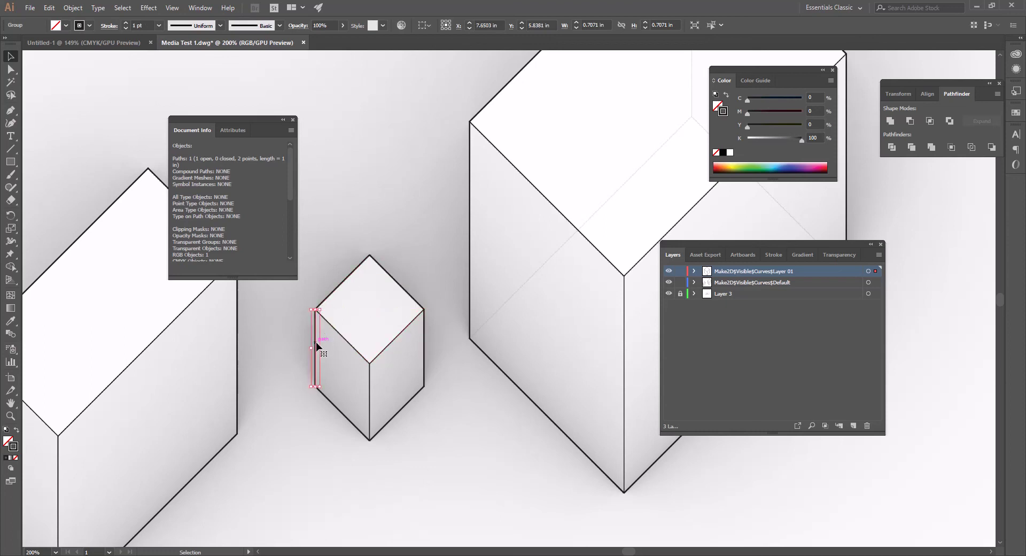
pyautogui.click(330, 402)
pyautogui.click(389, 419)
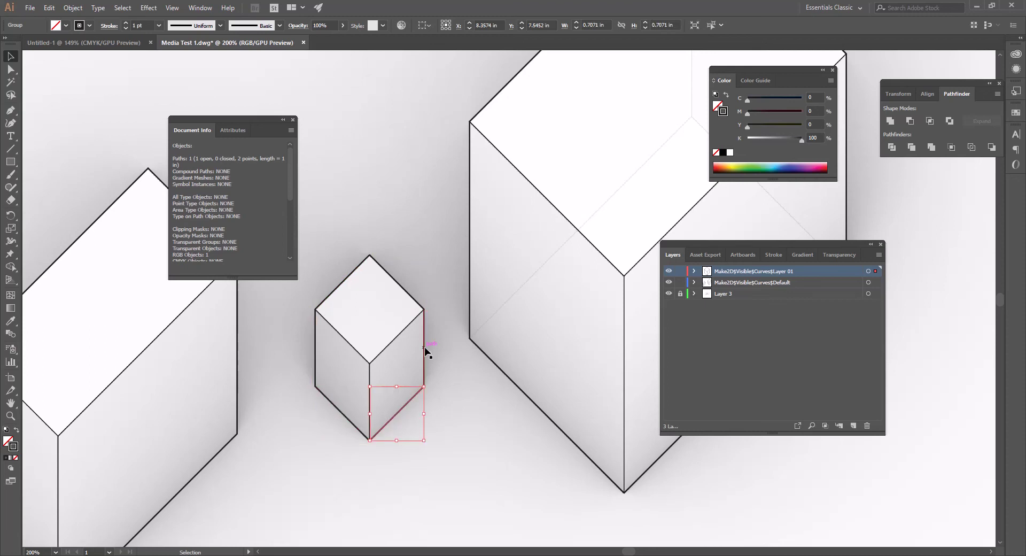
pyautogui.click(425, 350)
pyautogui.click(424, 228)
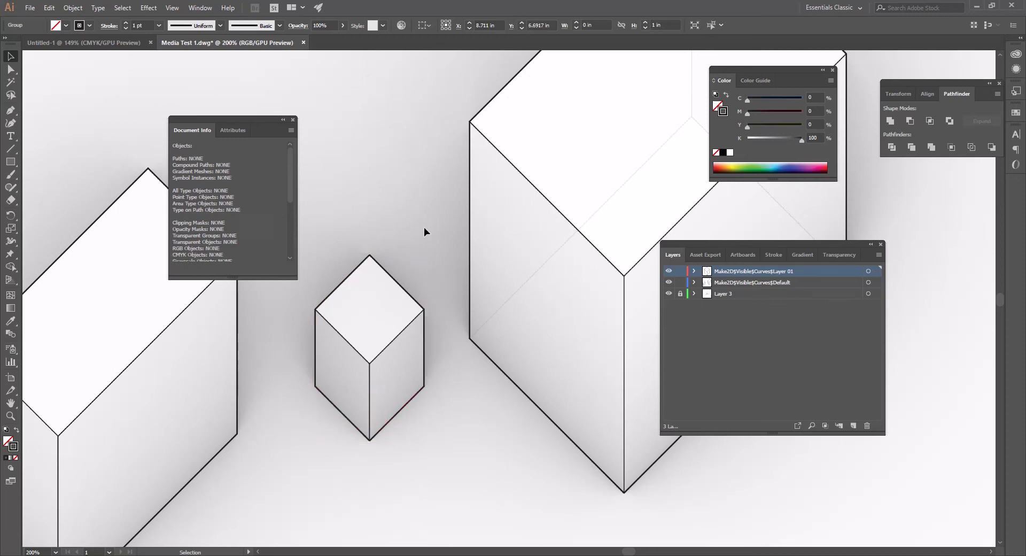
# Step: Zoom out and close Media Test 1.dwg, answering No to saving changes
pyautogui.hotkey('ctrl', '1')
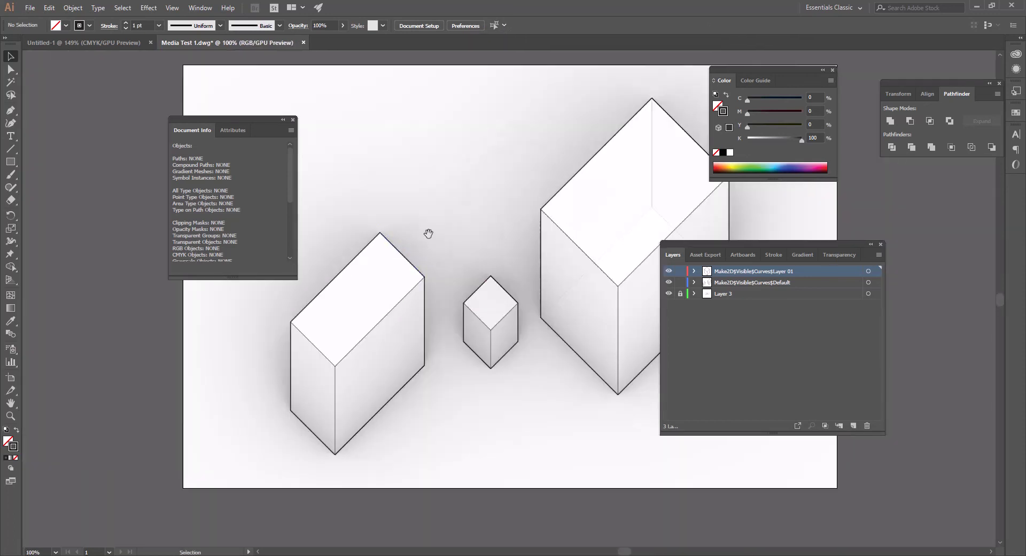
pyautogui.moveTo(427, 233); pyautogui.dragTo(387, 298)
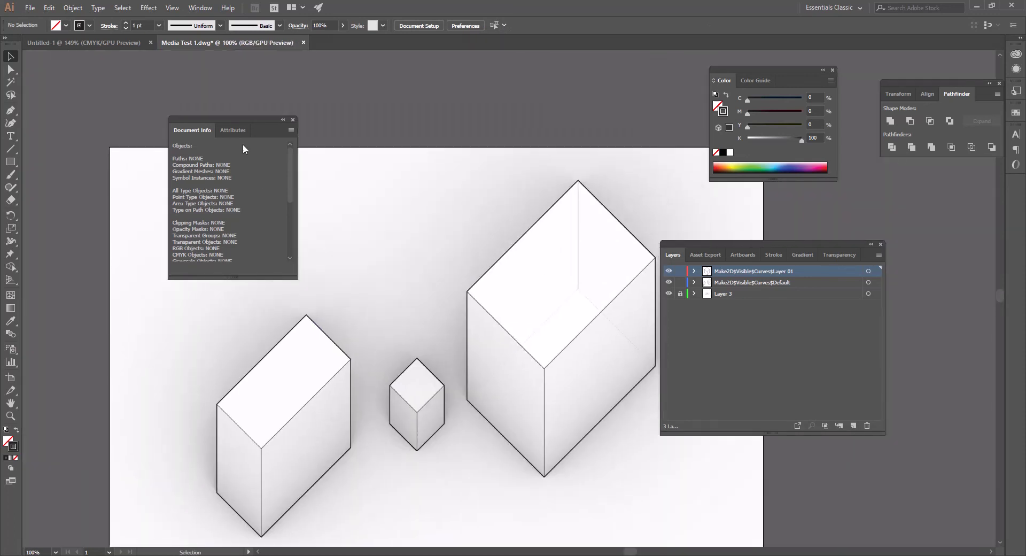
pyautogui.moveTo(253, 118); pyautogui.dragTo(98, 71)
pyautogui.hotkey('ctrl', '-')
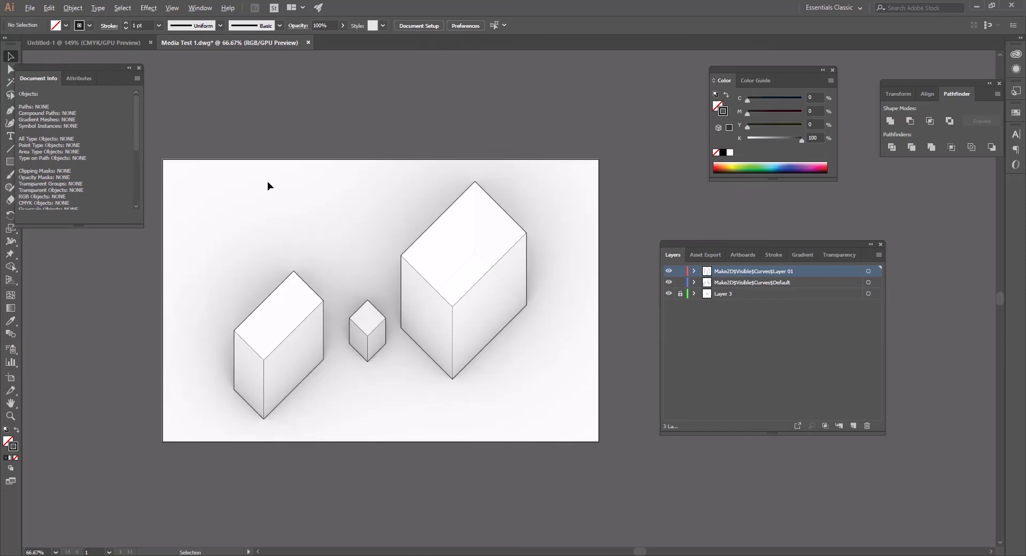
pyautogui.moveTo(357, 194)
pyautogui.mouseDown()
pyautogui.moveTo(347, 207)
pyautogui.moveTo(351, 192)
pyautogui.mouseUp()
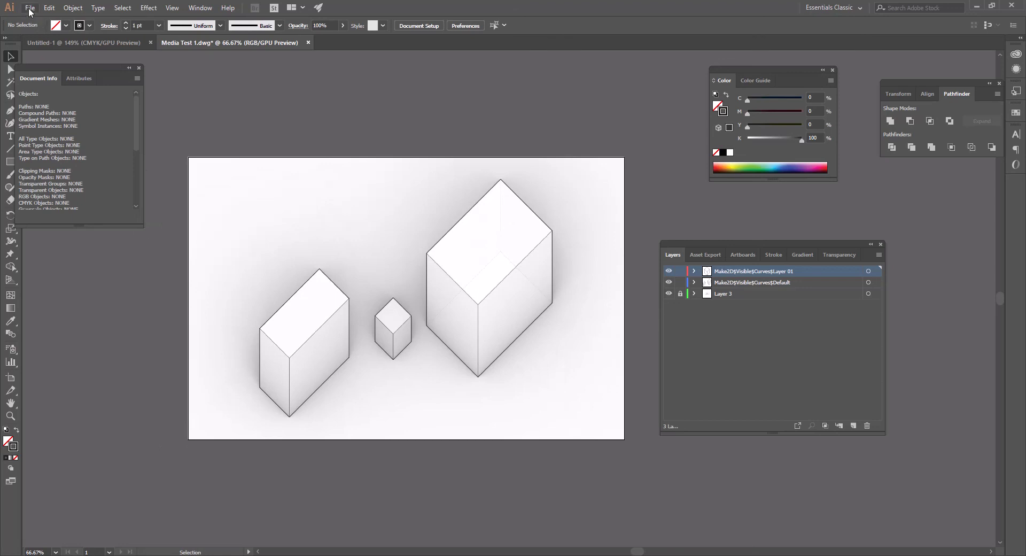
pyautogui.click(308, 43)
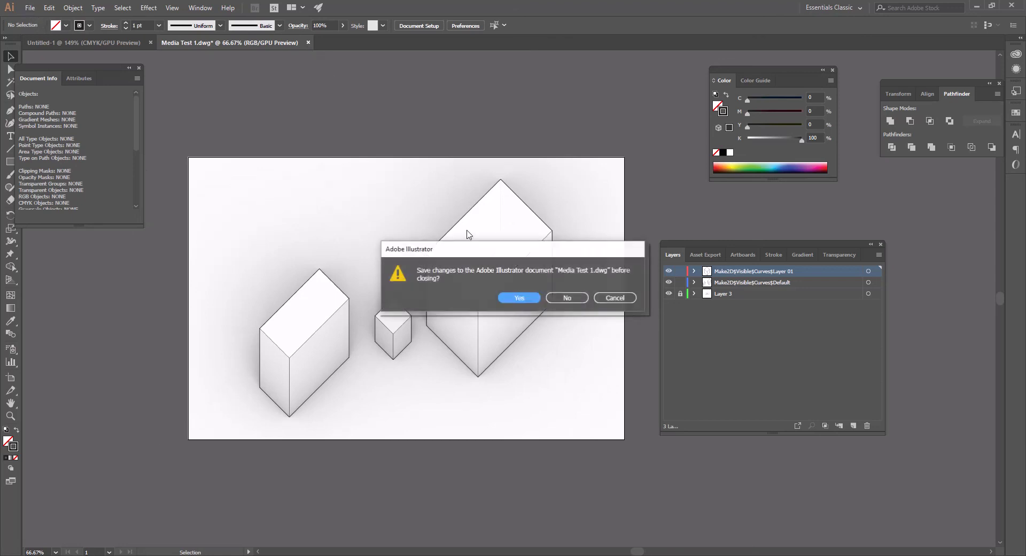
pyautogui.click(566, 295)
pyautogui.click(30, 7)
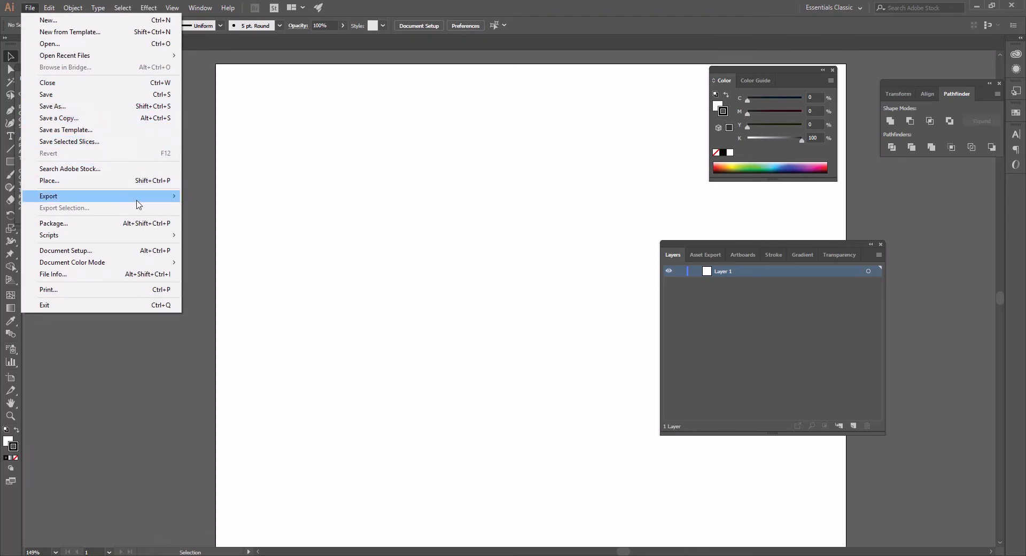
# Step: Open Media Test 1.dwg from the desktop with Scale to Fit Artboard, then select all at 100%
pyautogui.moveTo(138, 201)
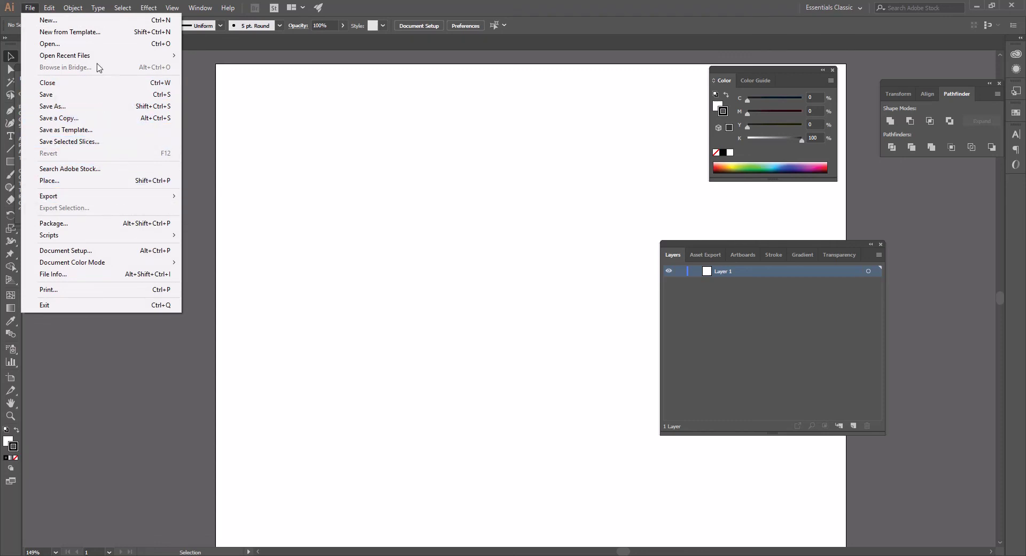
pyautogui.click(79, 45)
pyautogui.click(176, 198)
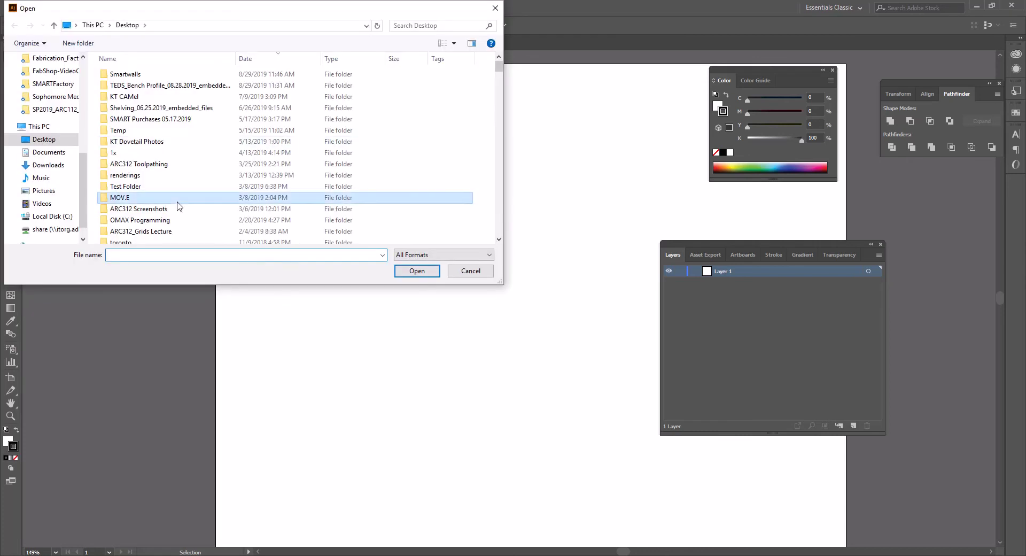
pyautogui.scroll(-2, 128, 198)
pyautogui.click(130, 227)
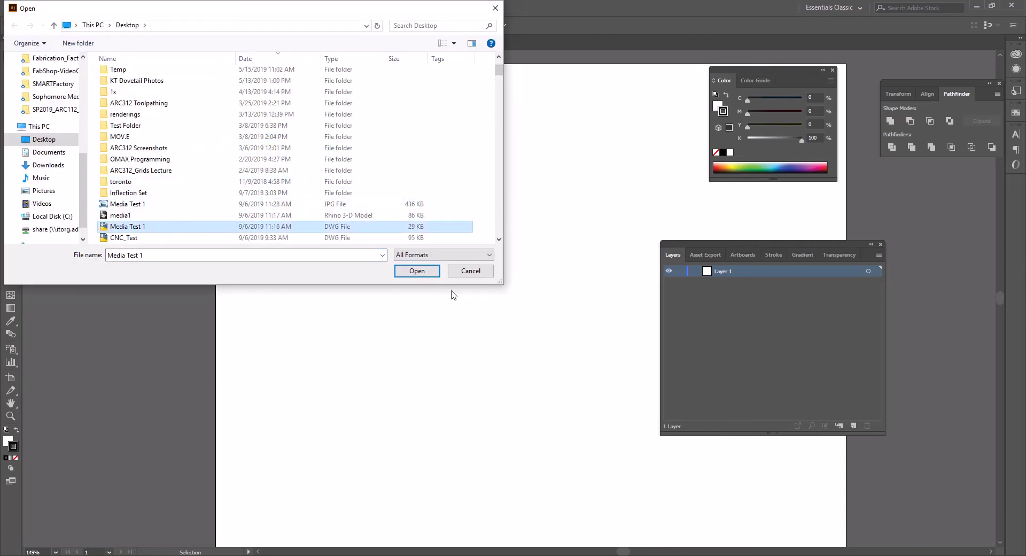
pyautogui.click(430, 273)
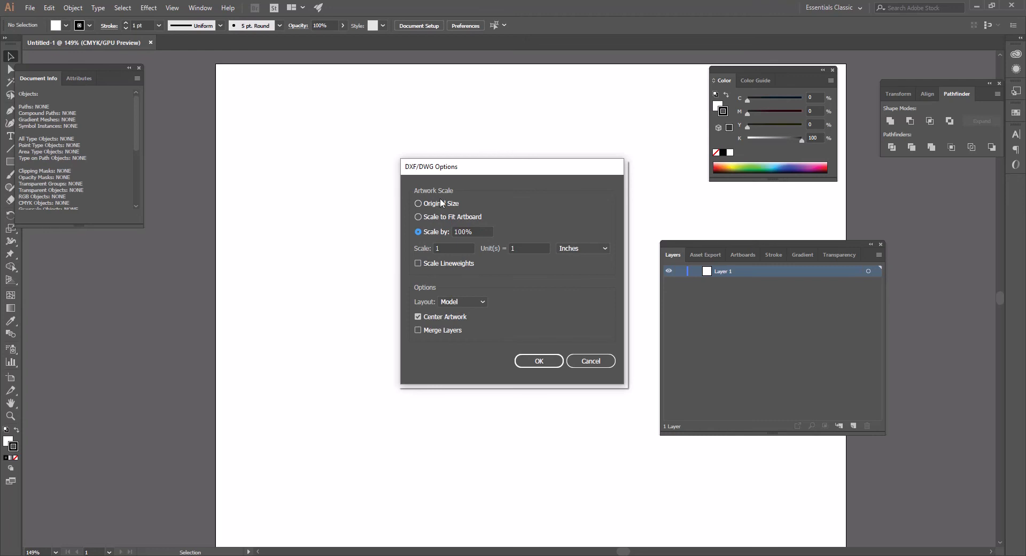
pyautogui.click(437, 217)
pyautogui.click(539, 360)
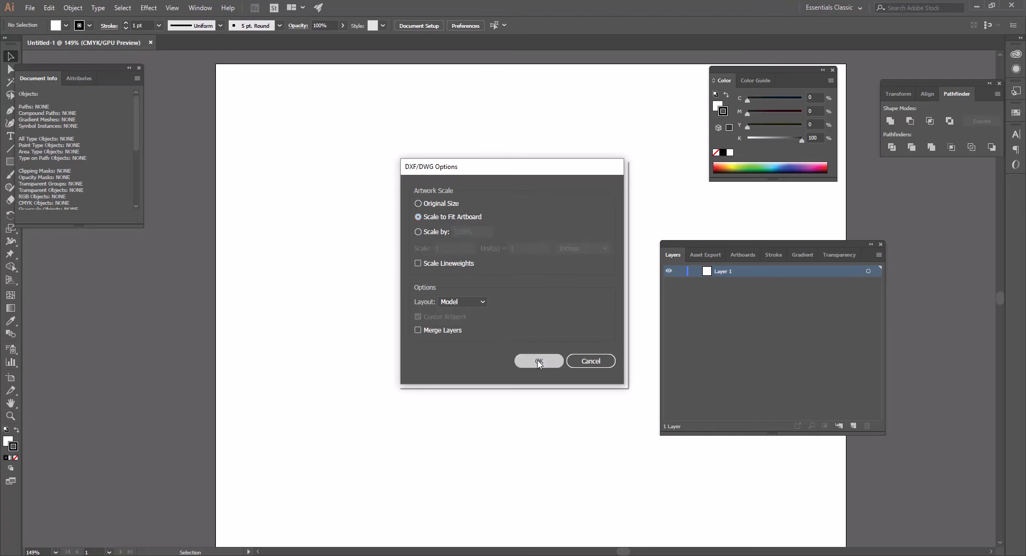
pyautogui.scroll(-3, 469, 343)
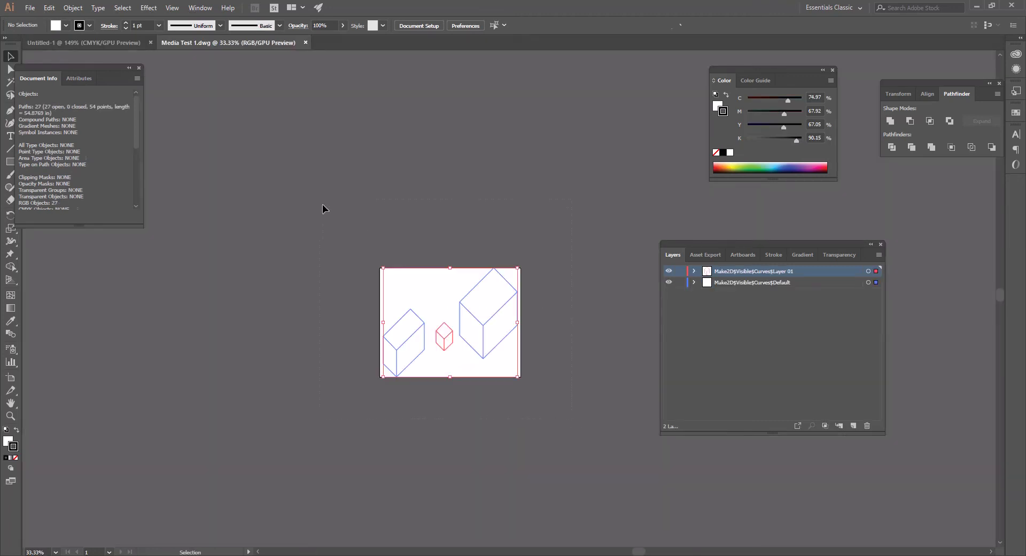
pyautogui.hotkey('ctrl', 'a')
pyautogui.hotkey('ctrl', '1')
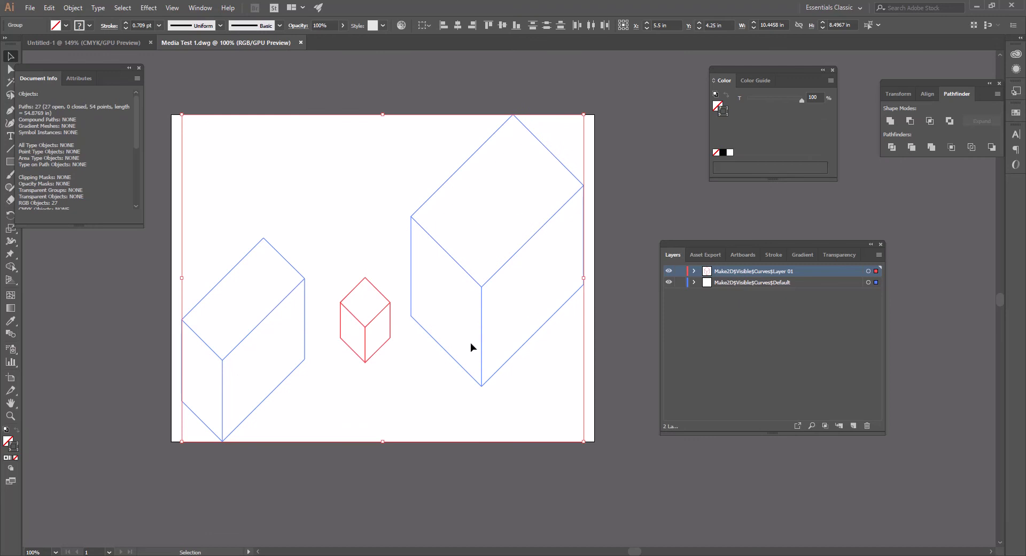